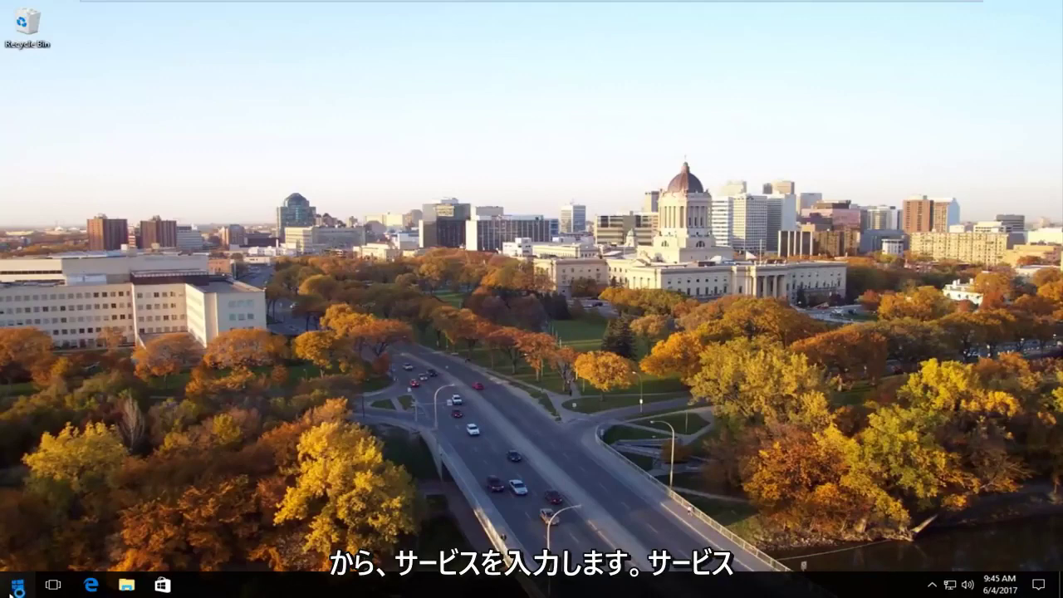
Search Start for 'services' and launch the Services app
{"action": "left_click", "coordinate": [16, 586]}
{"action": "type", "text": "s"}
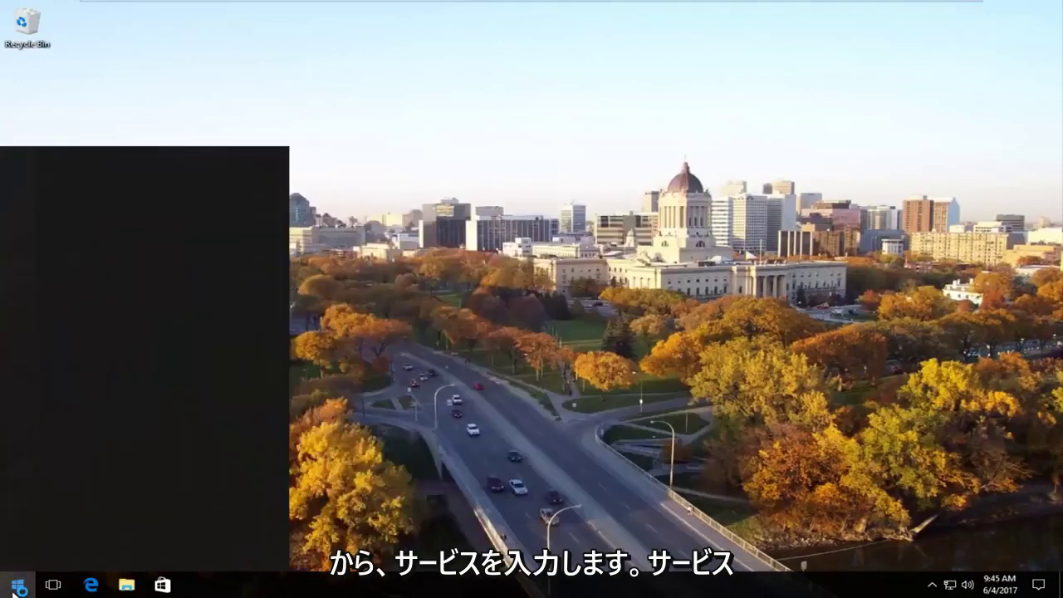
{"action": "type", "text": "ervi"}
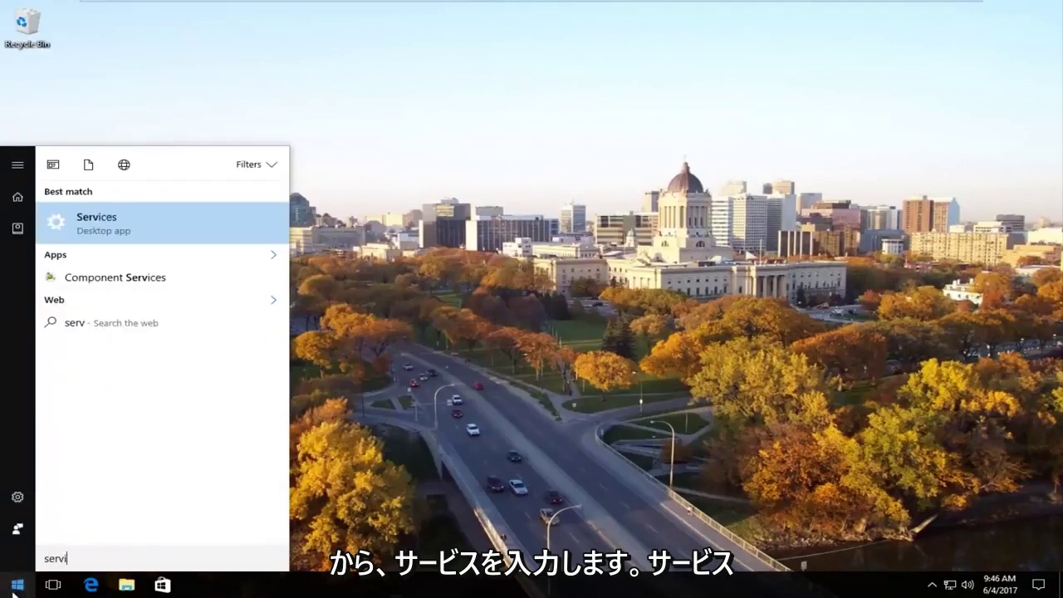
{"action": "type", "text": "ces"}
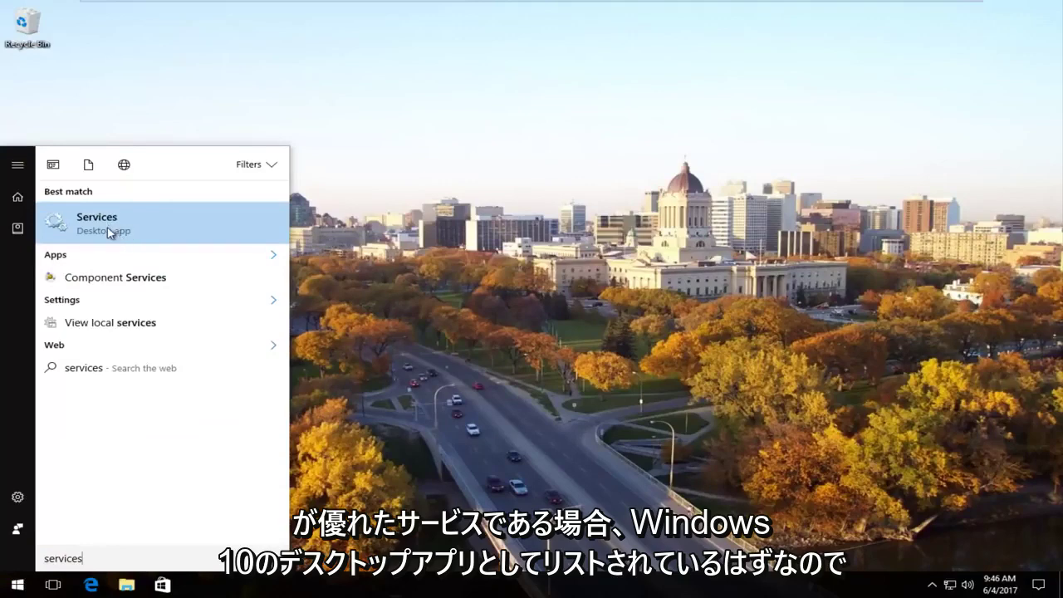
{"action": "left_click", "coordinate": [109, 239]}
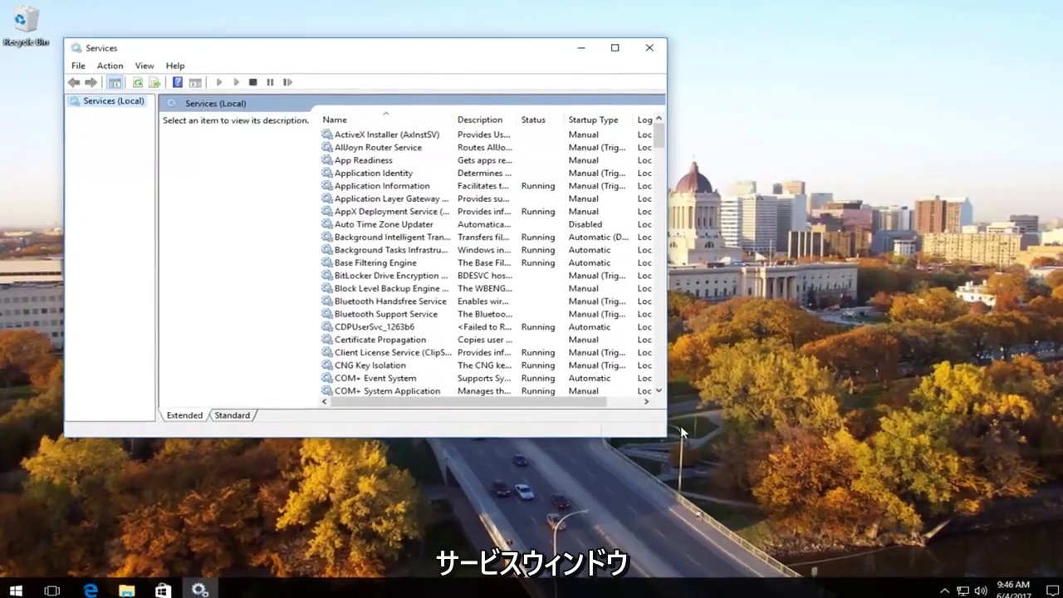
Enlarge the Services window, widen the Name column, and scroll down to TCP/IP NetBIOS Helper
{"action": "left_click_drag", "start_coordinate": [665, 436], "coordinate": [959, 551]}
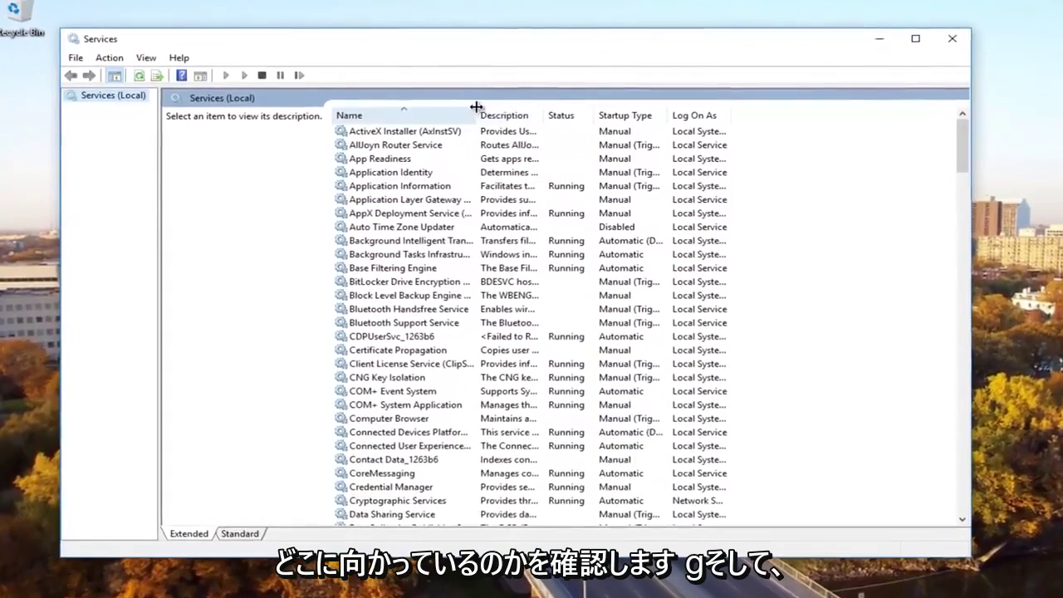
{"action": "left_click_drag", "start_coordinate": [471, 115], "coordinate": [573, 114]}
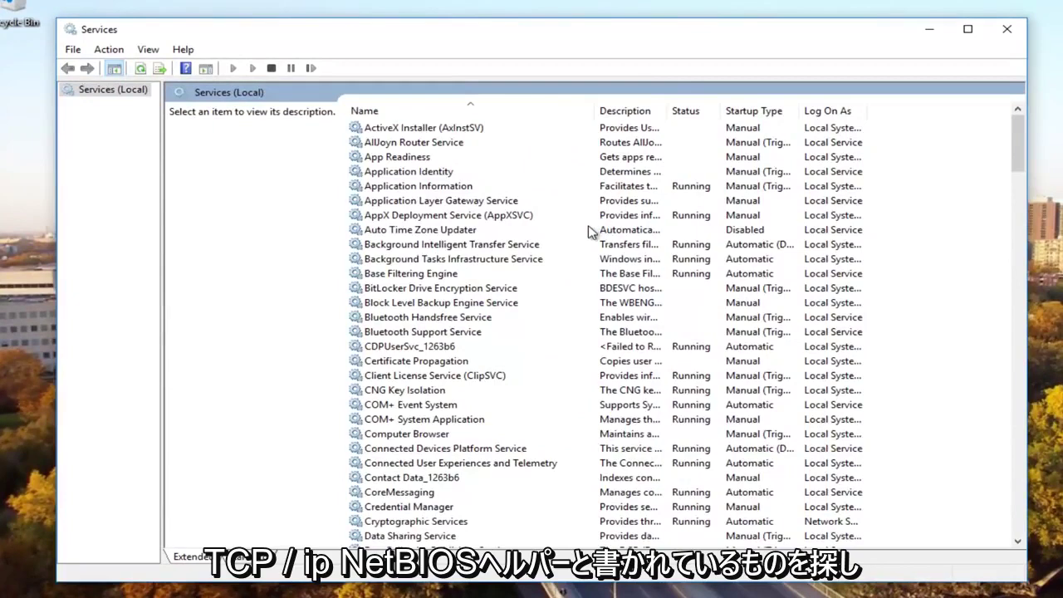
{"action": "scroll", "coordinate": [531, 339], "scroll_direction": "down", "scroll_amount": 4}
{"action": "scroll", "coordinate": [517, 358], "scroll_direction": "down", "scroll_amount": 6}
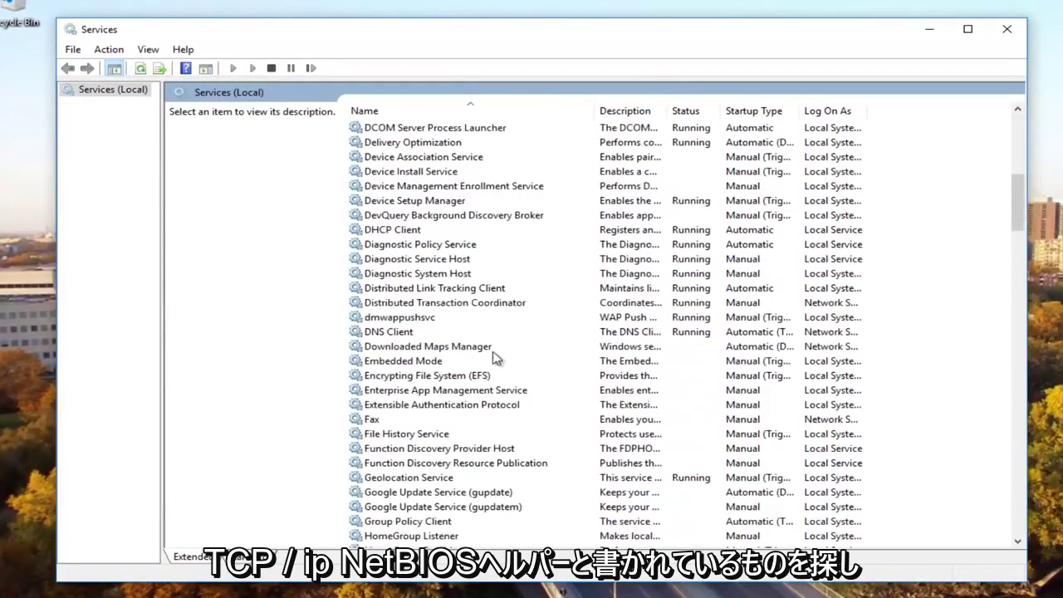
{"action": "scroll", "coordinate": [493, 357], "scroll_direction": "down", "scroll_amount": 1}
{"action": "scroll", "coordinate": [488, 349], "scroll_direction": "down", "scroll_amount": 7}
{"action": "scroll", "coordinate": [487, 365], "scroll_direction": "down", "scroll_amount": 8}
{"action": "scroll", "coordinate": [490, 379], "scroll_direction": "down", "scroll_amount": 7}
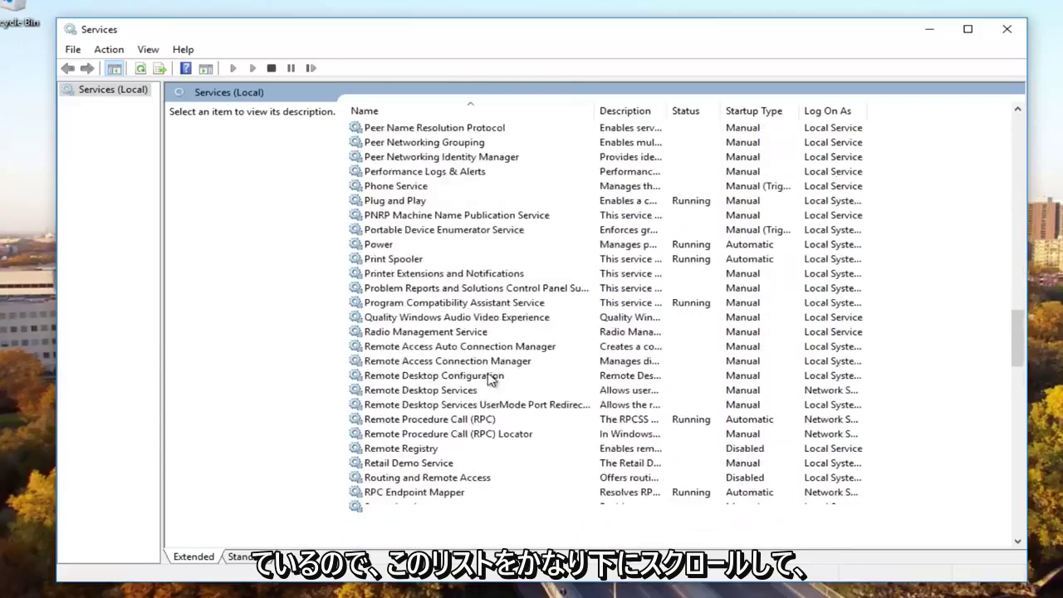
{"action": "scroll", "coordinate": [492, 383], "scroll_direction": "down", "scroll_amount": 8}
{"action": "scroll", "coordinate": [491, 387], "scroll_direction": "down", "scroll_amount": 4}
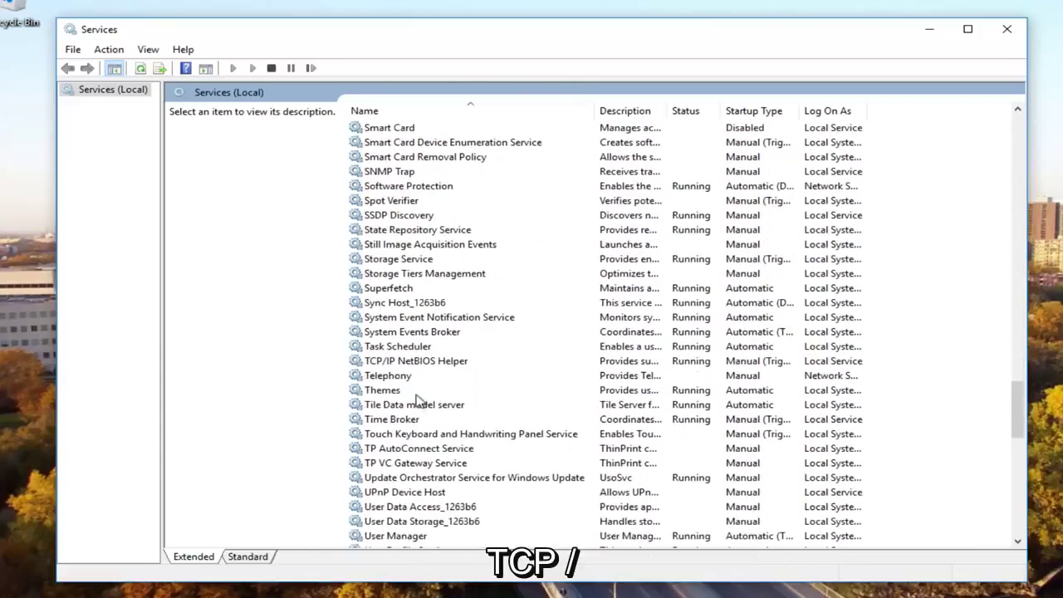
Change TCP/IP NetBIOS Helper's startup type from Manual to Automatic and apply it
{"action": "left_click", "coordinate": [396, 362]}
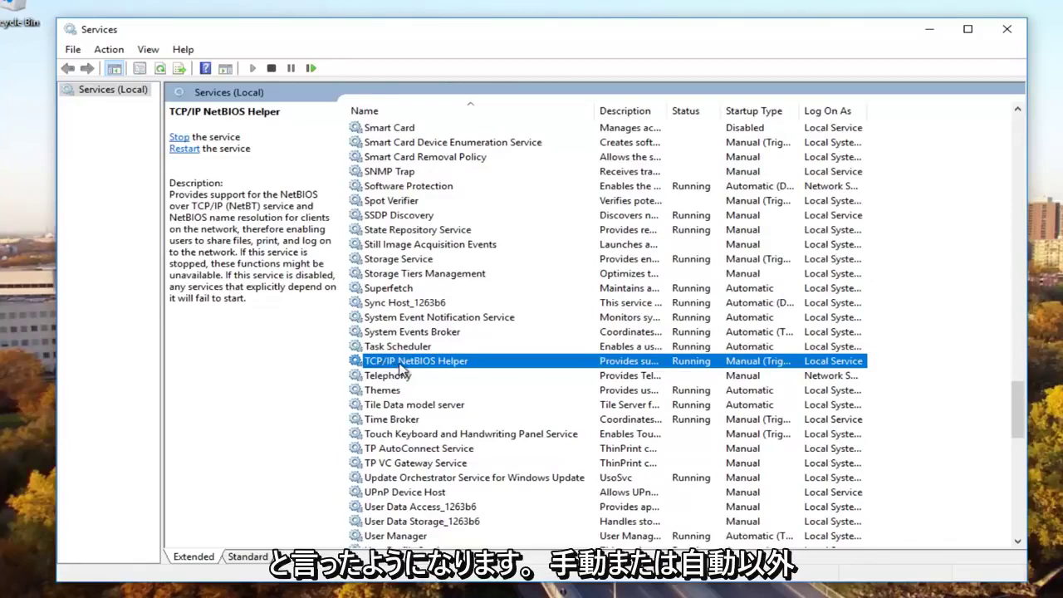
{"action": "double_click", "coordinate": [399, 364]}
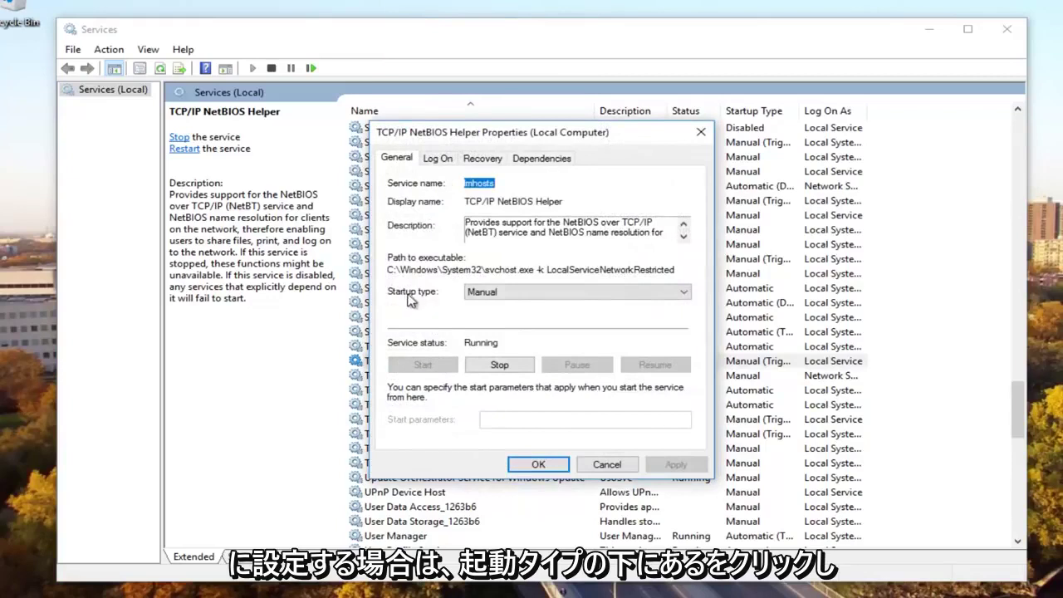
{"action": "left_click", "coordinate": [515, 294]}
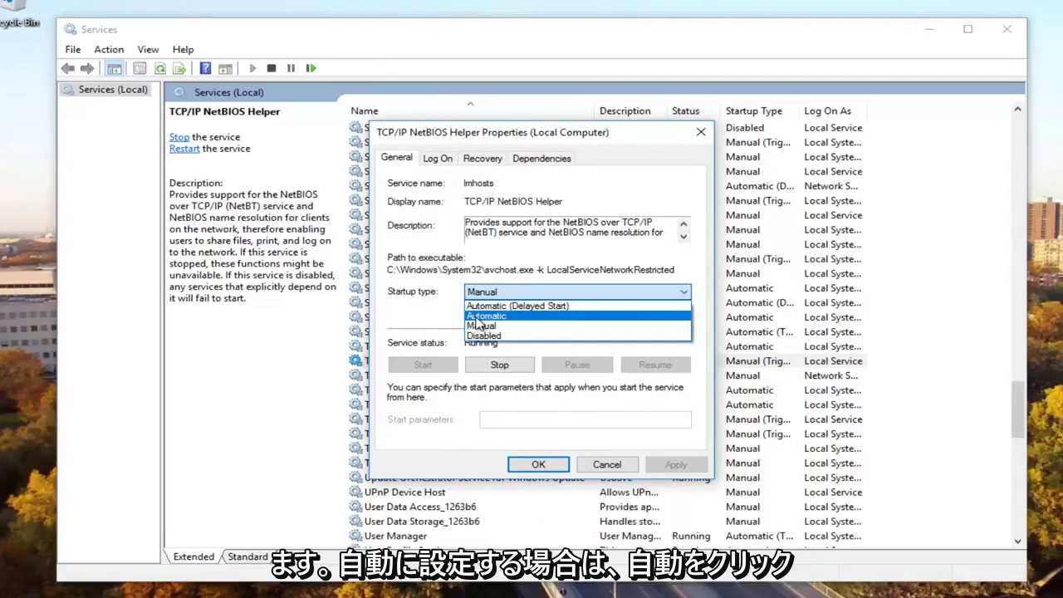
{"action": "left_click", "coordinate": [480, 318]}
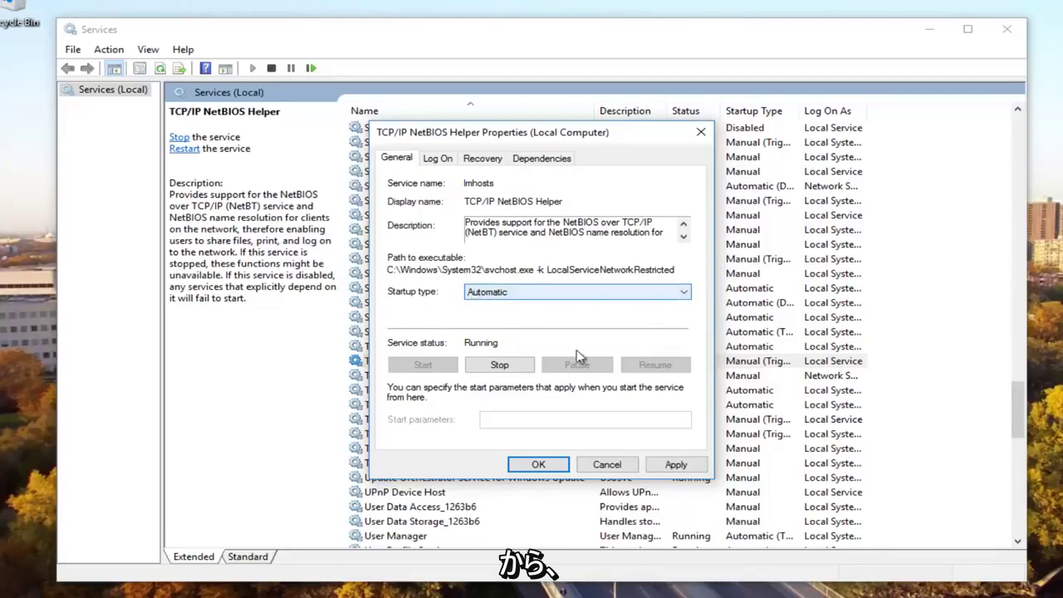
{"action": "left_click", "coordinate": [675, 465]}
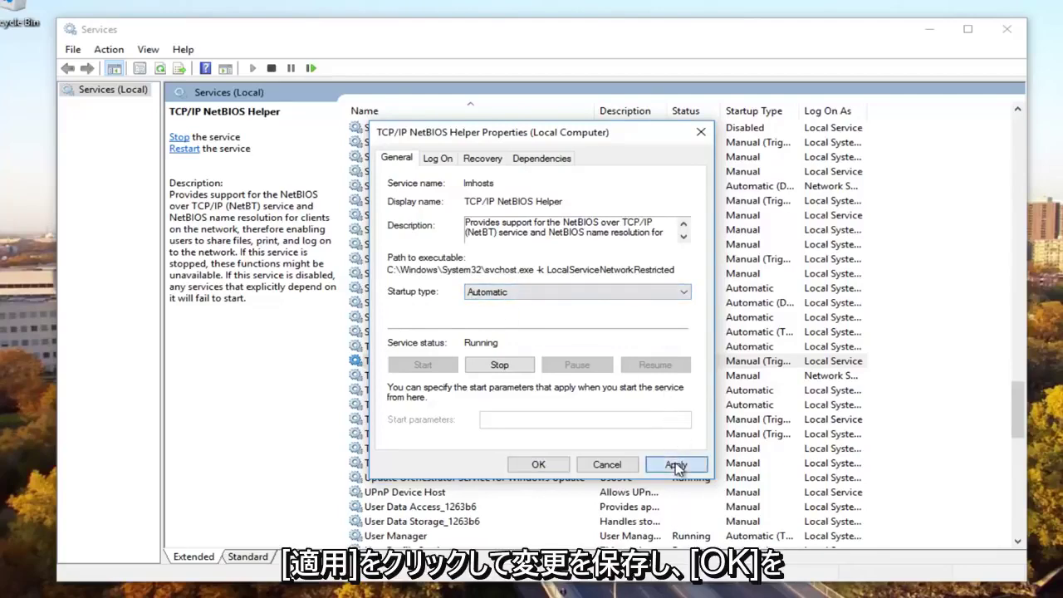
{"action": "left_click", "coordinate": [538, 464]}
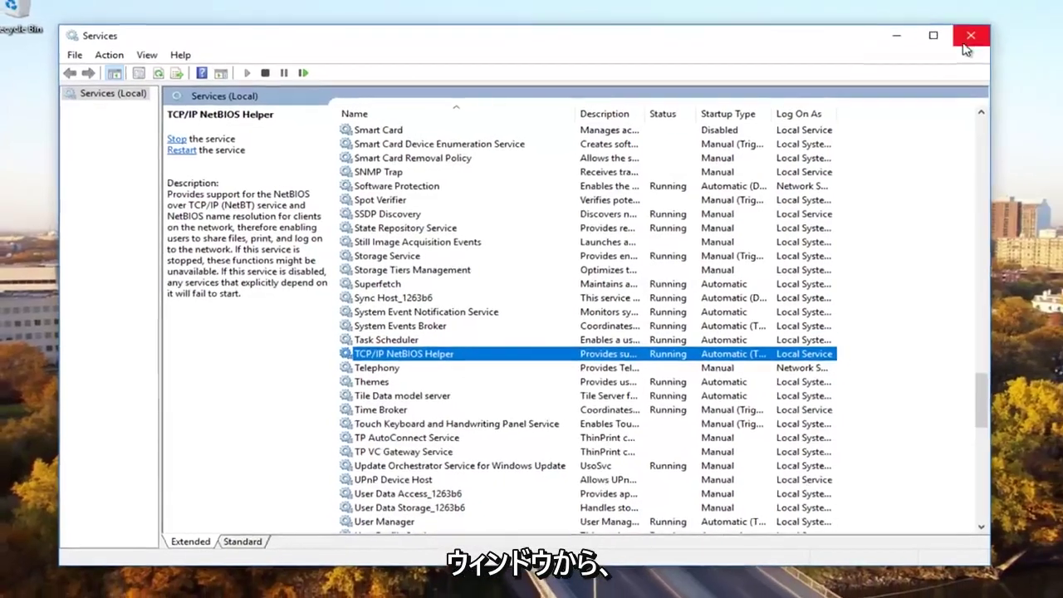
Close Services and open Network and Sharing Center from a Start search
{"action": "left_click", "coordinate": [1006, 29]}
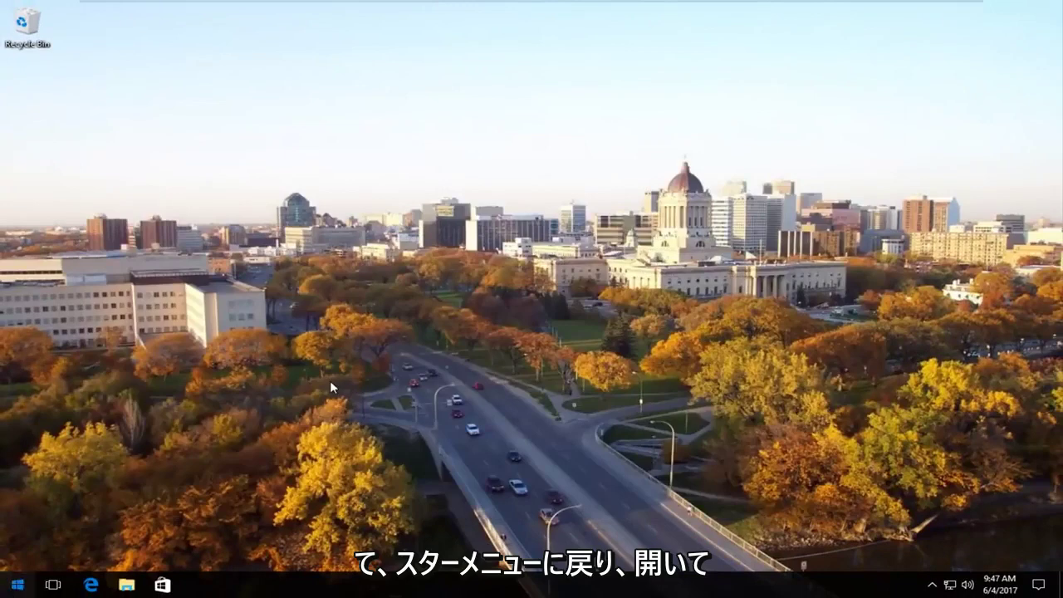
{"action": "key", "text": "super"}
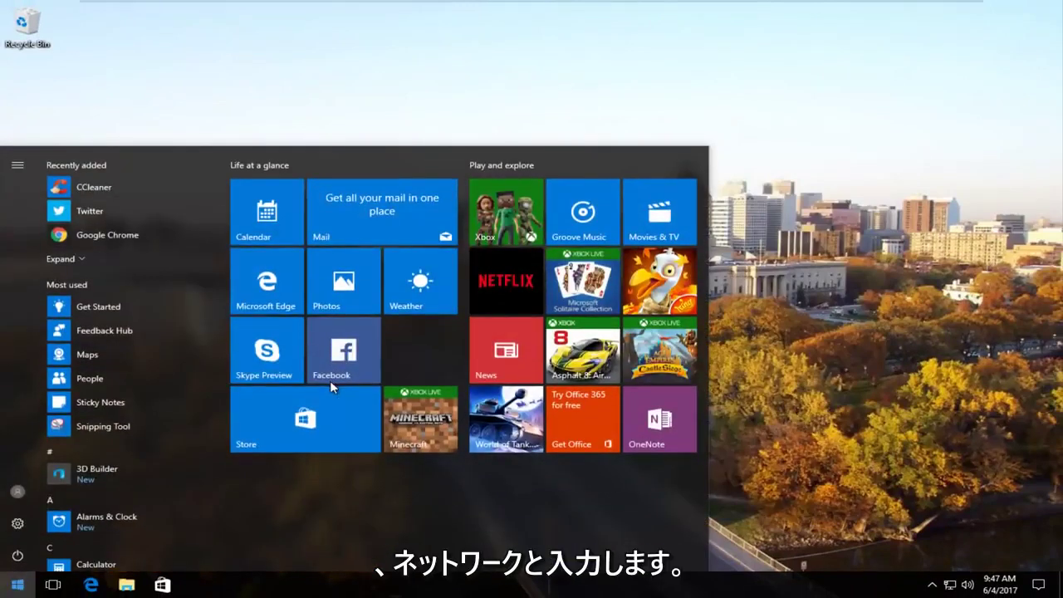
{"action": "type", "text": "netowk"}
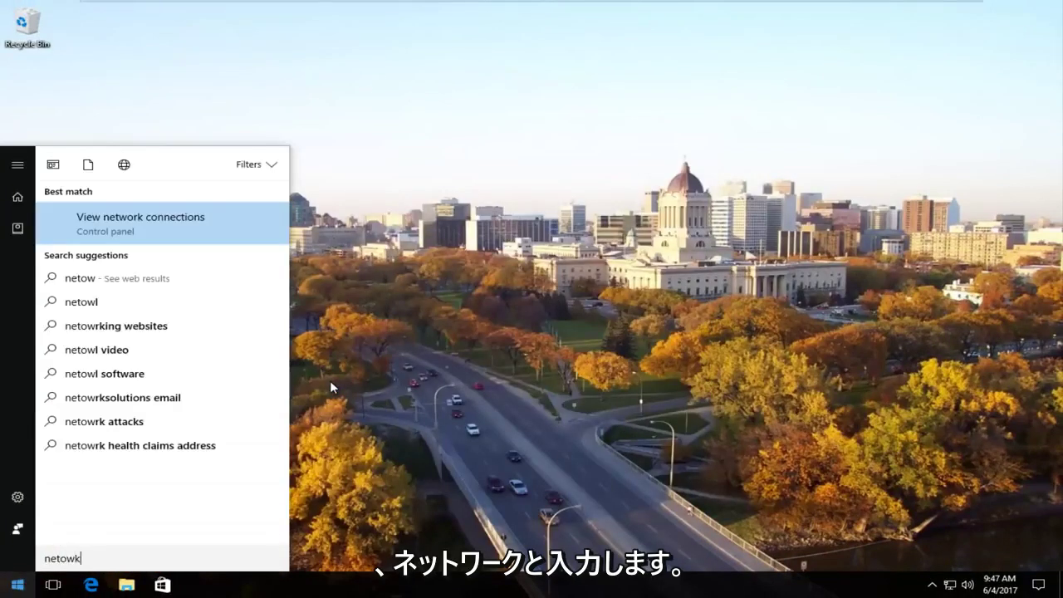
{"action": "key", "text": "BackSpace"}
{"action": "key", "text": "BackSpace"}
{"action": "key", "text": "BackSpace"}
{"action": "type", "text": "work and shr"}
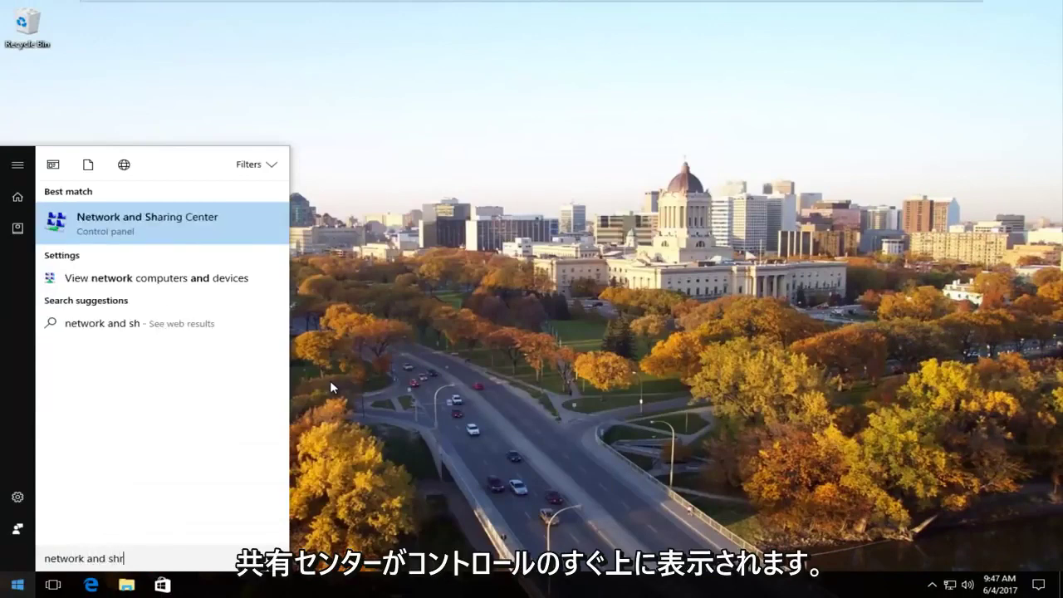
{"action": "type", "text": "ing ce"}
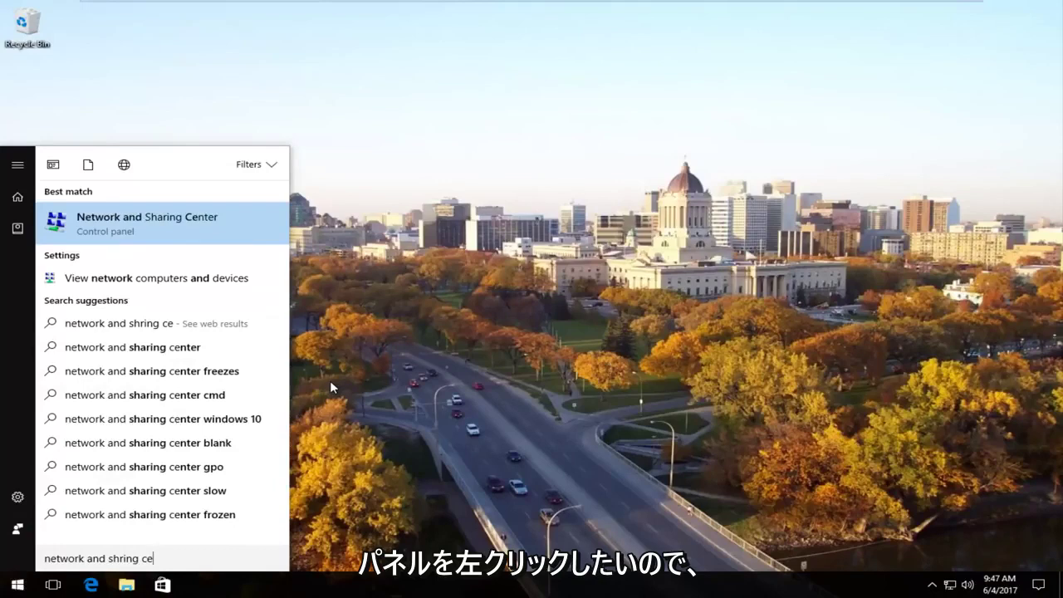
{"action": "key", "text": "Return"}
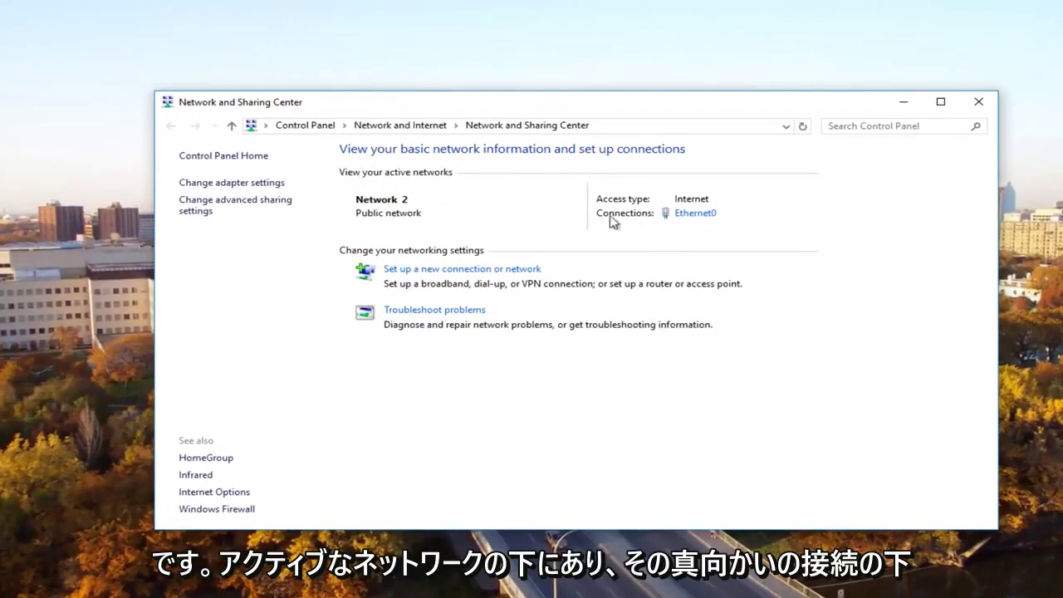
Open the Internet Protocol Version 4 (TCP/IPv4) properties of the Ethernet0 connection
{"action": "left_click", "coordinate": [690, 214]}
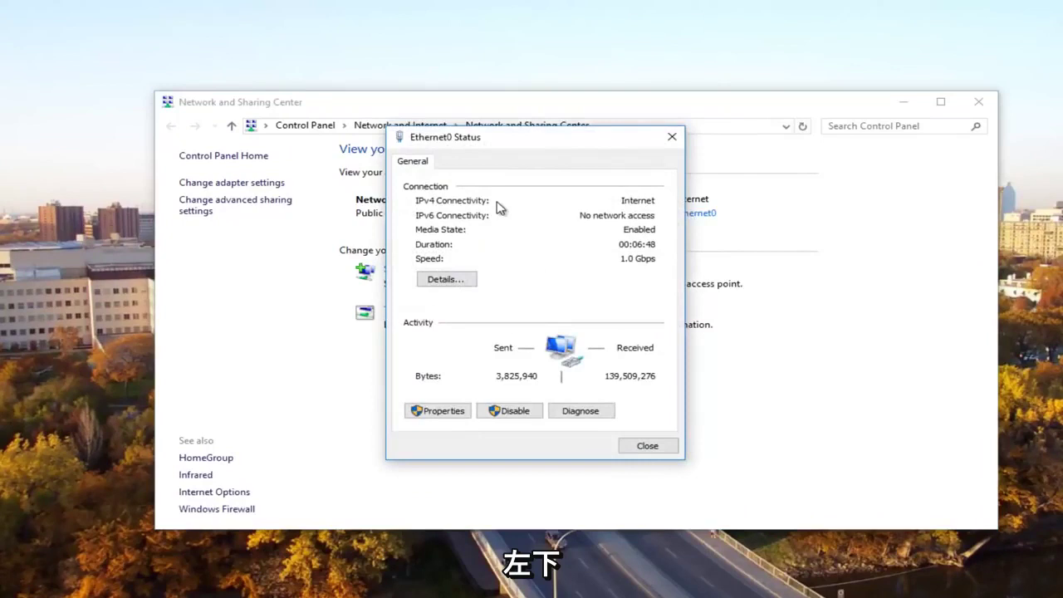
{"action": "left_click_drag", "start_coordinate": [481, 145], "coordinate": [512, 140]}
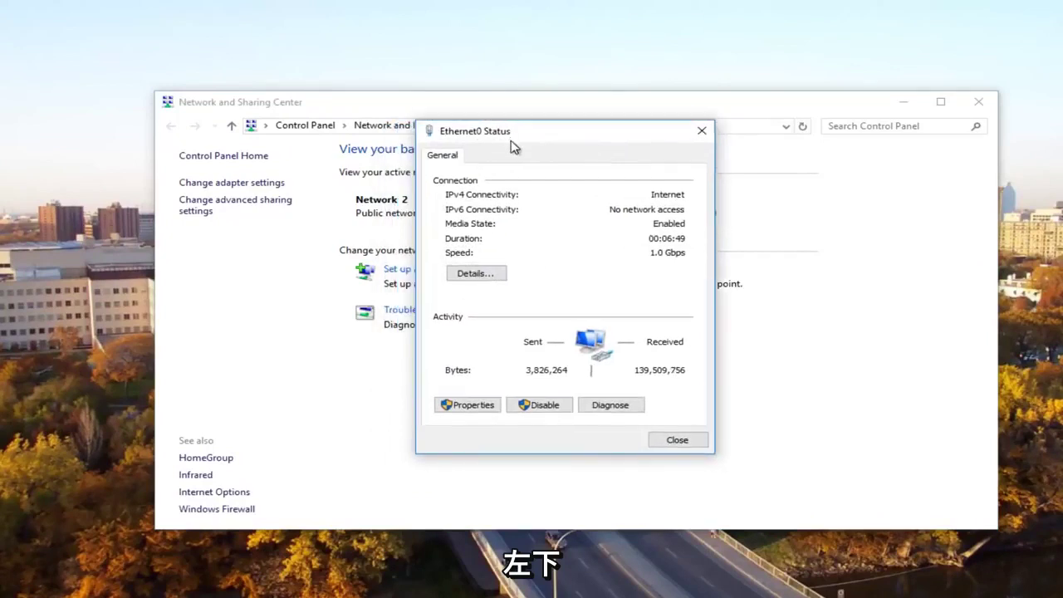
{"action": "left_click", "coordinate": [470, 406]}
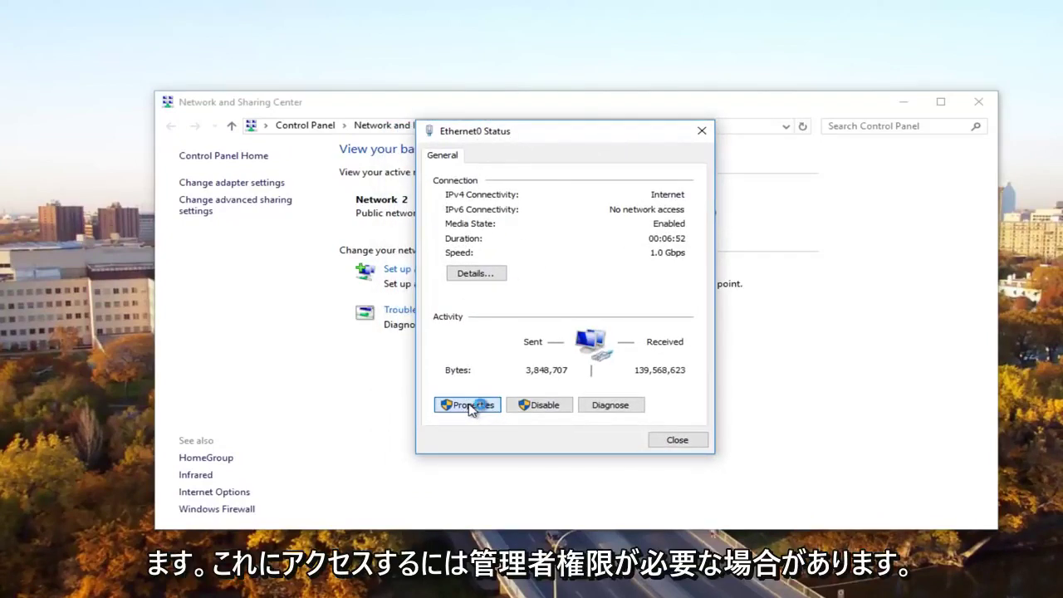
{"action": "left_click", "coordinate": [531, 146]}
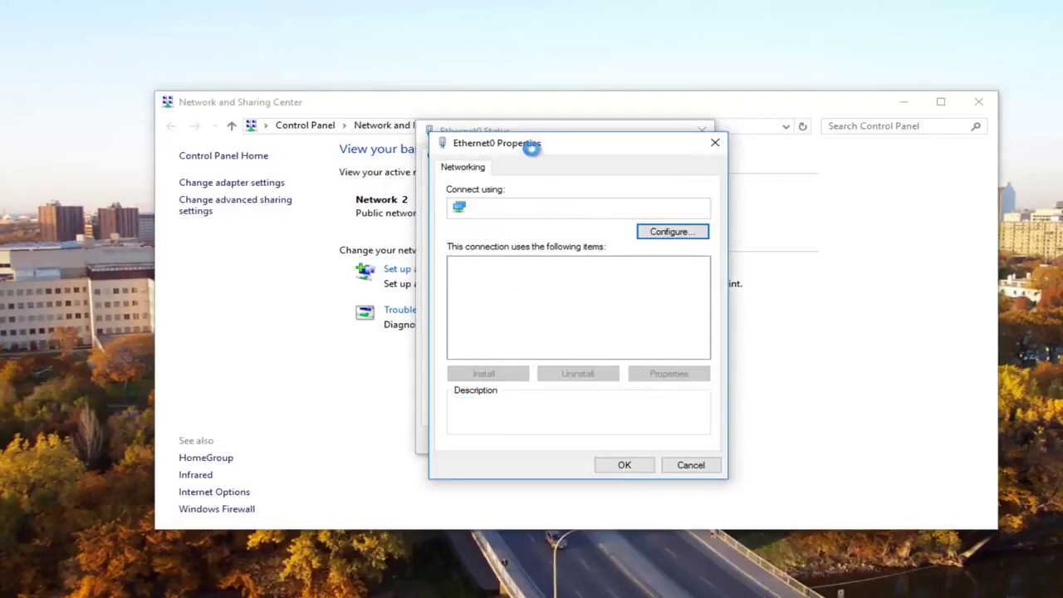
{"action": "left_click_drag", "start_coordinate": [531, 145], "coordinate": [505, 121]}
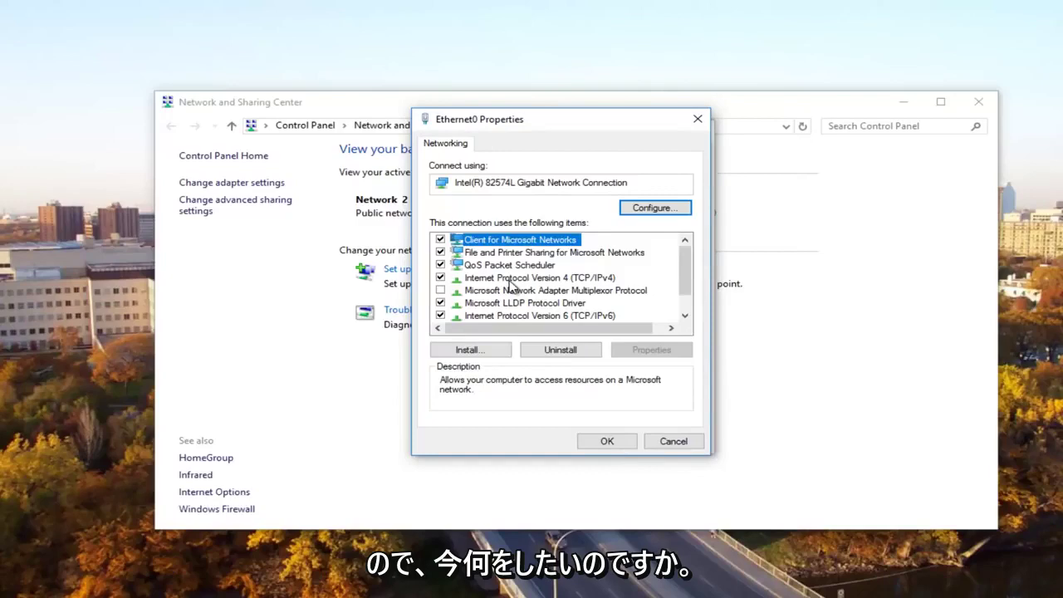
{"action": "left_click", "coordinate": [511, 280]}
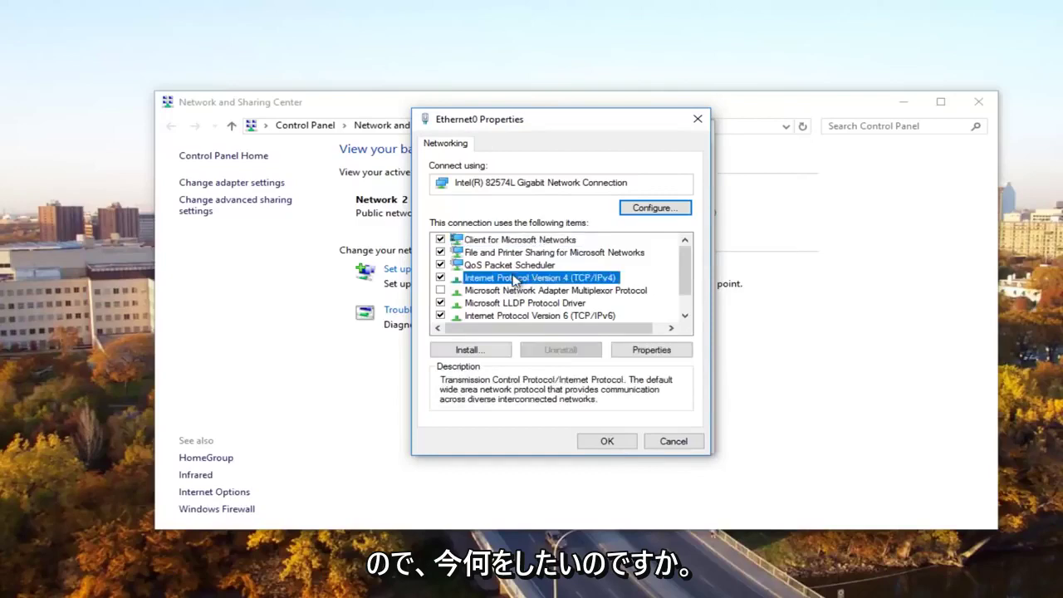
{"action": "left_click", "coordinate": [633, 351]}
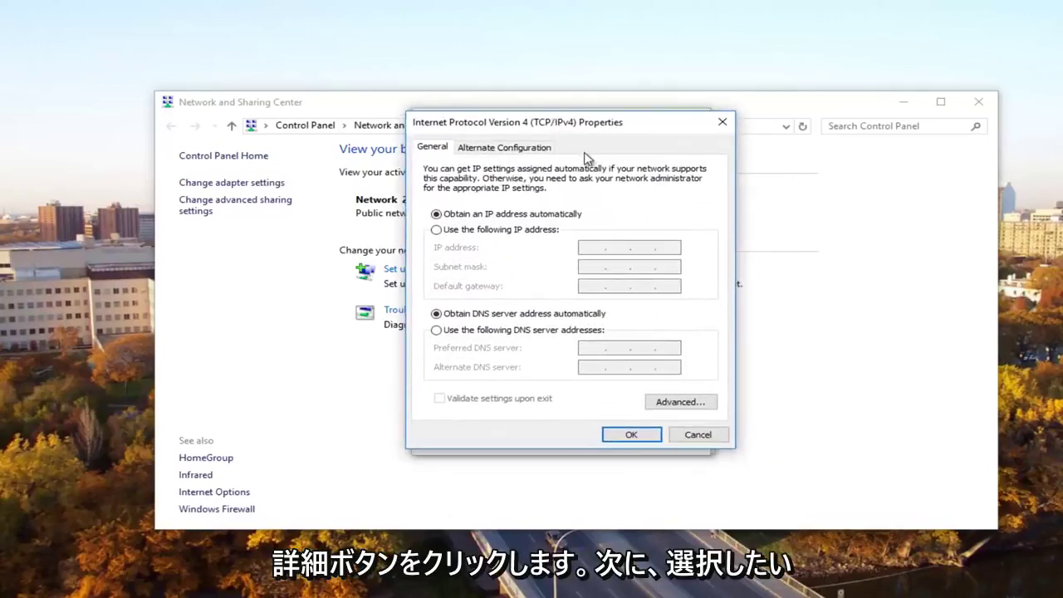
Enable NetBIOS over TCP/IP on Ethernet0's advanced WINS settings and close the dialogs
{"action": "left_click", "coordinate": [671, 403]}
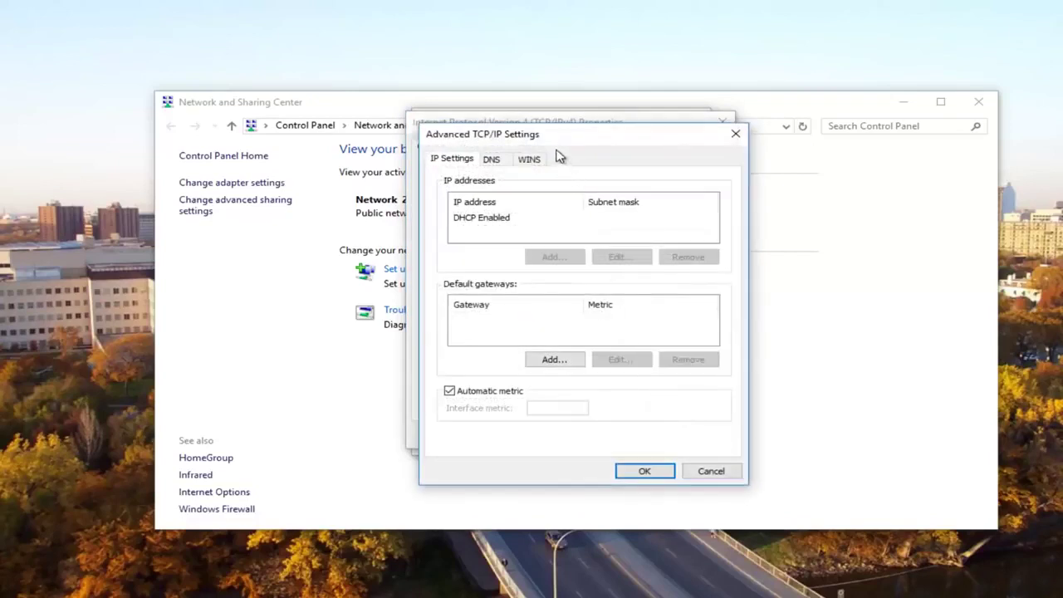
{"action": "left_click_drag", "start_coordinate": [559, 146], "coordinate": [549, 126]}
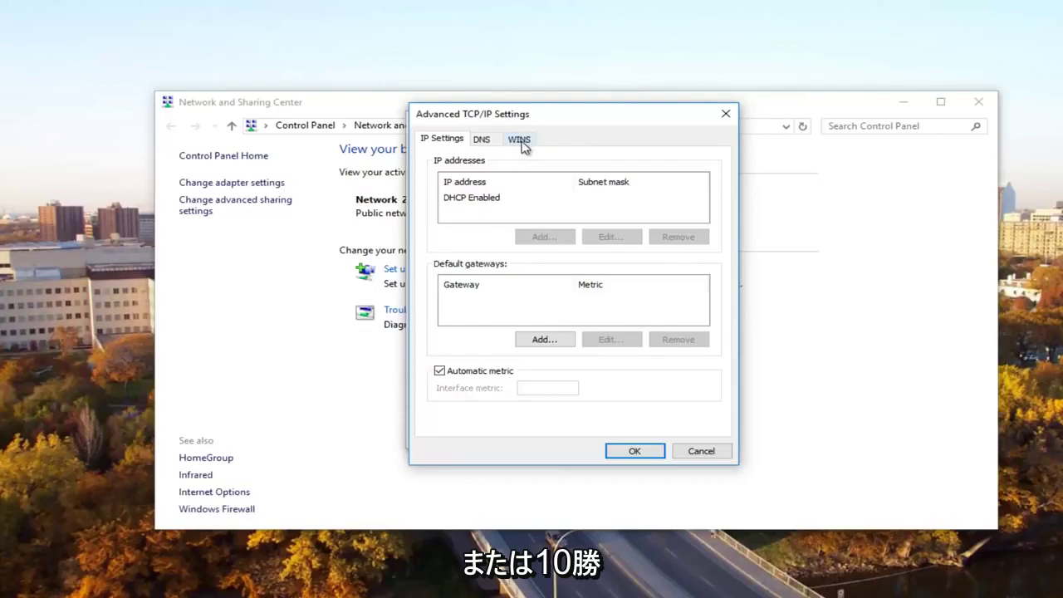
{"action": "left_click", "coordinate": [521, 143]}
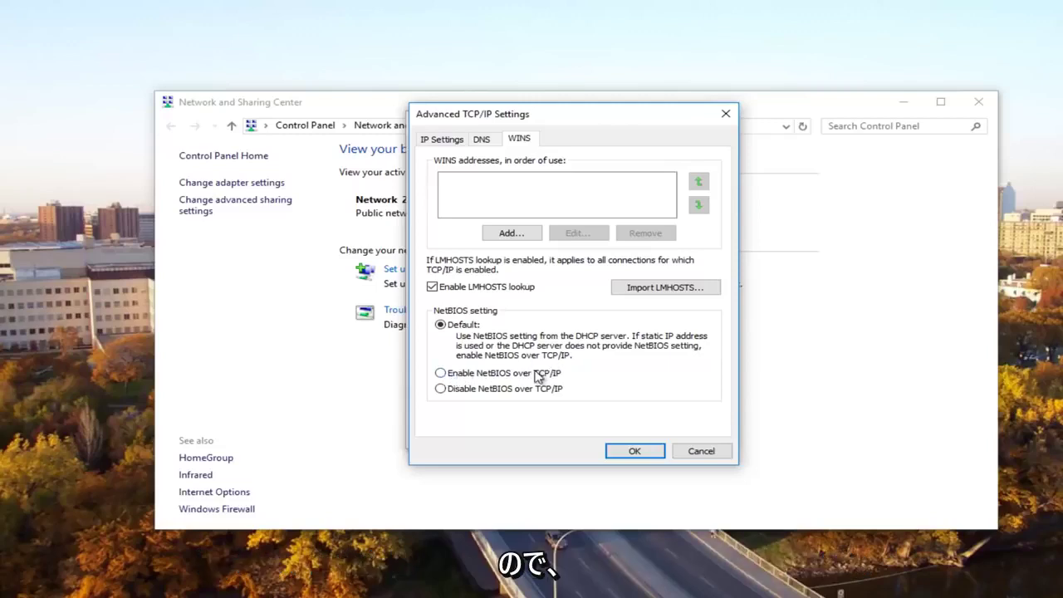
{"action": "left_click", "coordinate": [441, 373]}
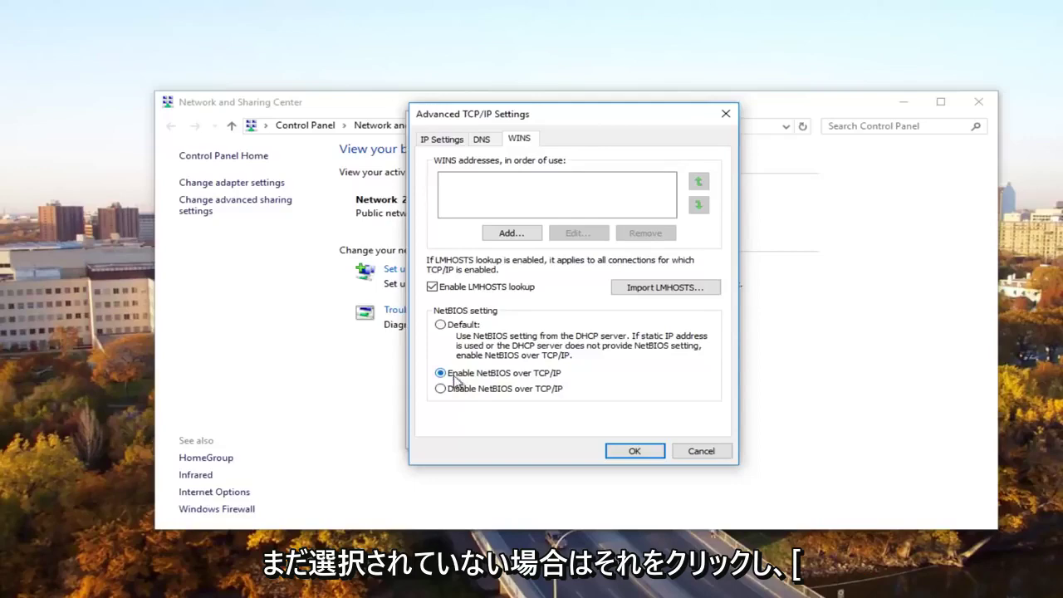
{"action": "left_click", "coordinate": [631, 451]}
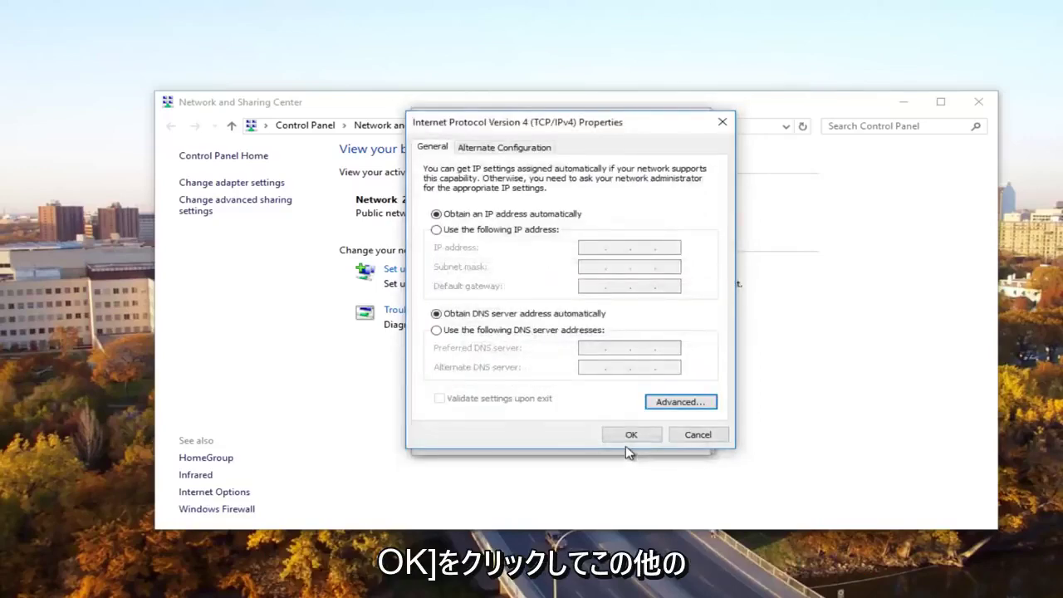
{"action": "left_click", "coordinate": [628, 440]}
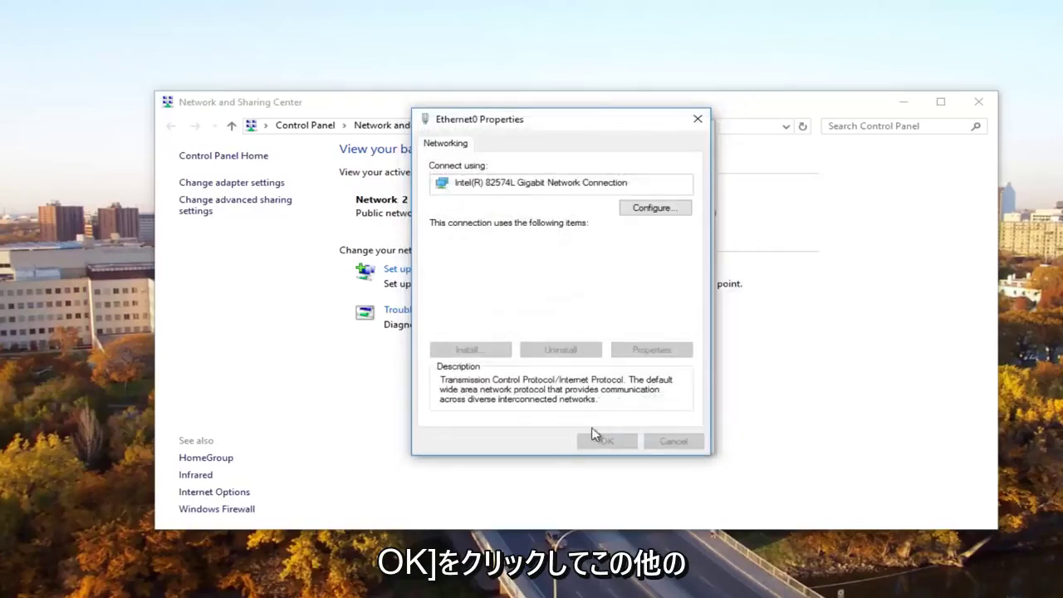
{"action": "left_click", "coordinate": [601, 441]}
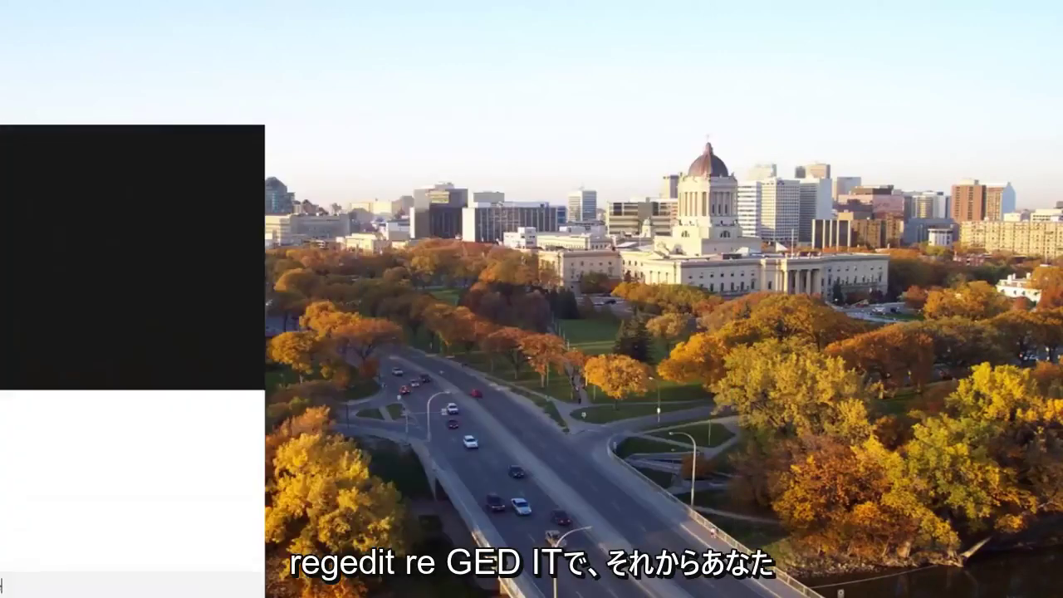
Find regedit in Start search and run it as administrator
{"action": "type", "text": "regedit"}
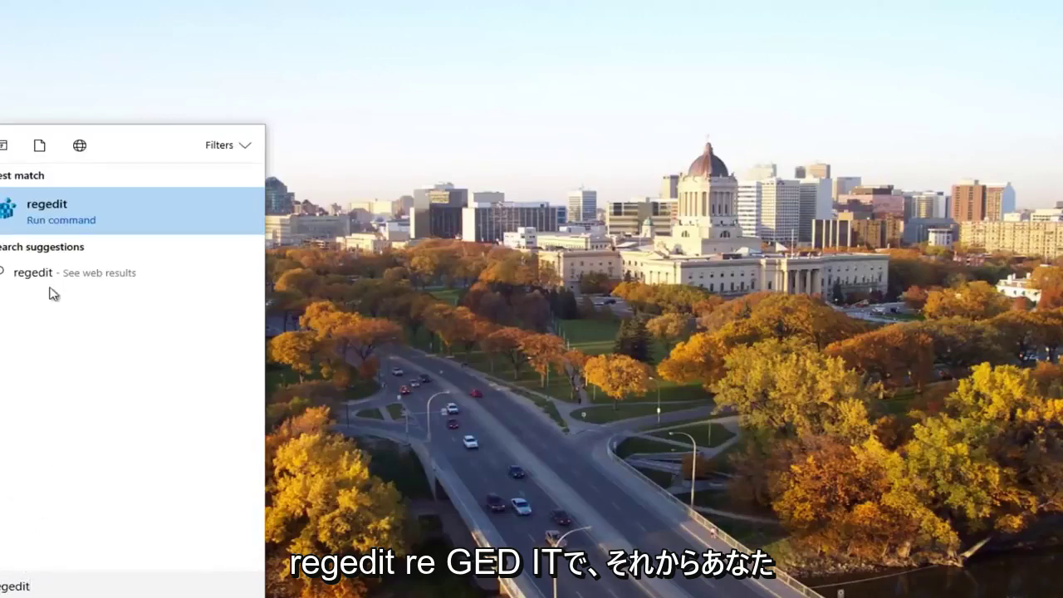
{"action": "right_click", "coordinate": [31, 214]}
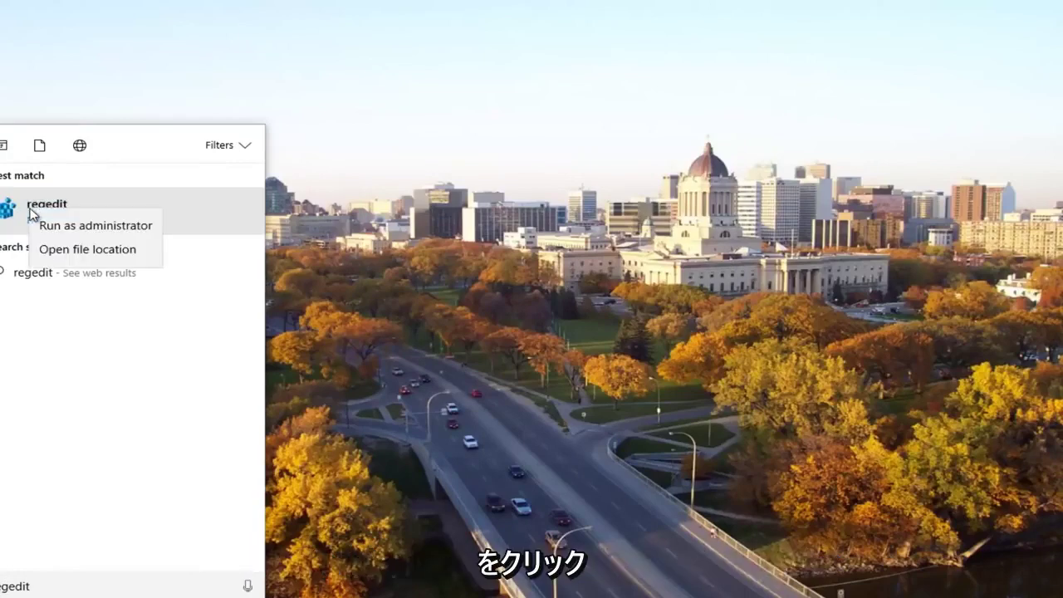
{"action": "left_click", "coordinate": [51, 225]}
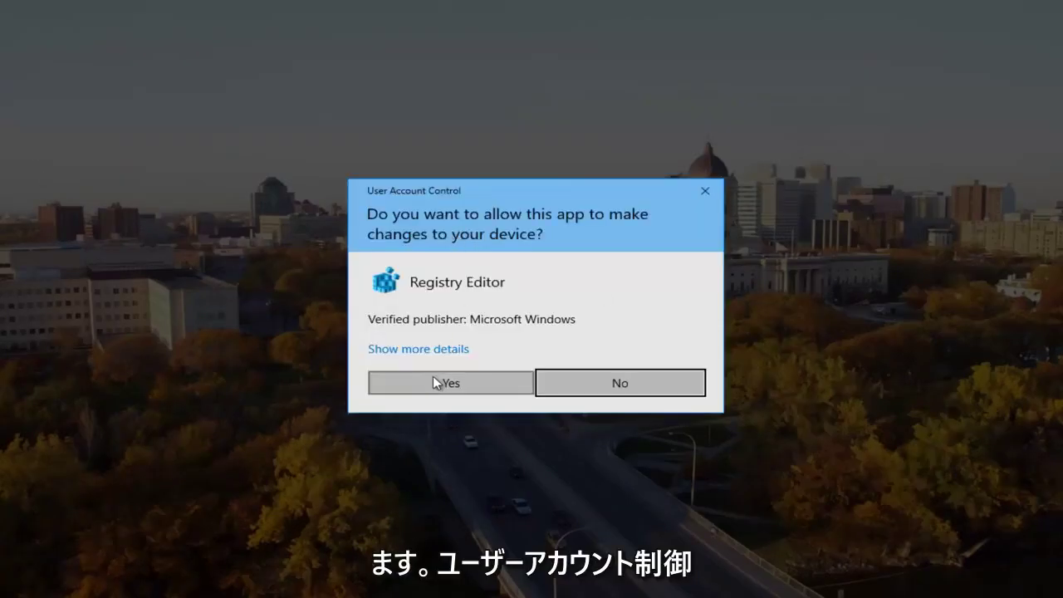
Allow Registry Editor, then expand HKEY_LOCAL_MACHINE\SOFTWARE\Microsoft and scroll to MSLicensing
{"action": "left_click", "coordinate": [433, 382]}
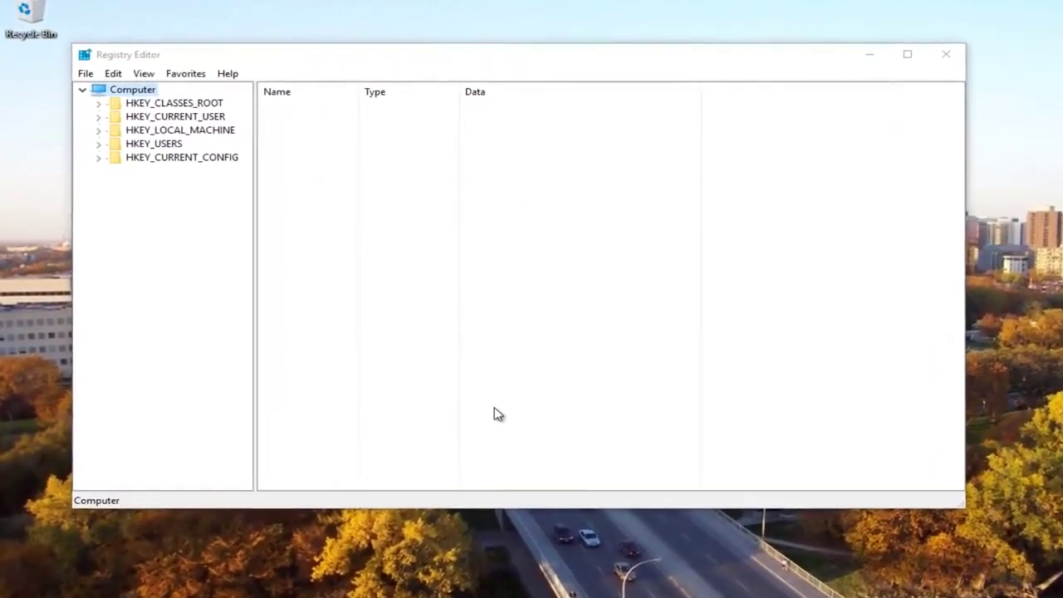
{"action": "left_click_drag", "start_coordinate": [265, 59], "coordinate": [290, 58]}
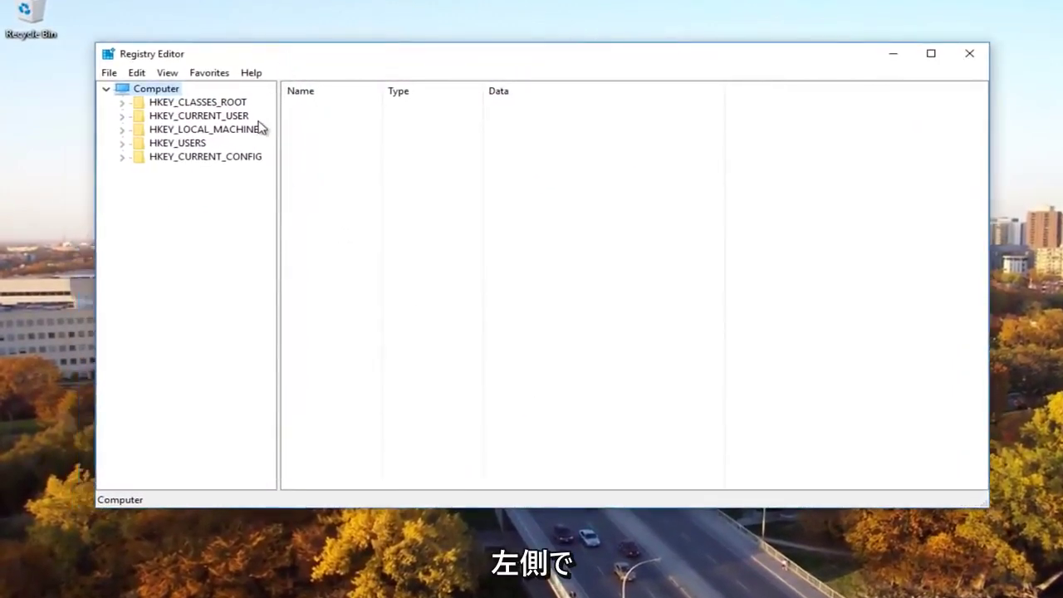
{"action": "left_click", "coordinate": [122, 131]}
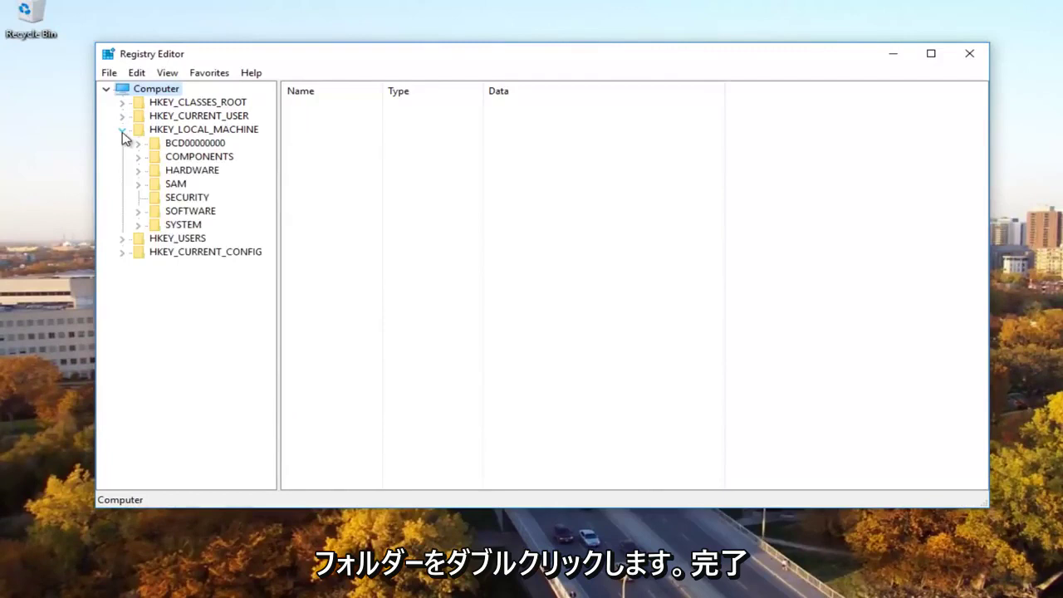
{"action": "left_click", "coordinate": [137, 212]}
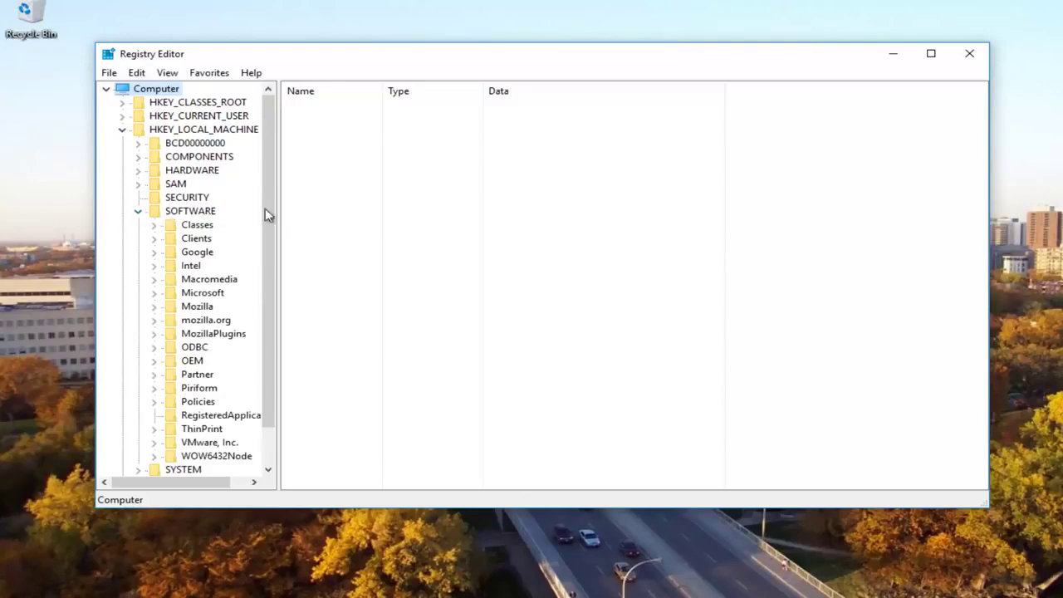
{"action": "left_click_drag", "start_coordinate": [282, 195], "coordinate": [337, 196]}
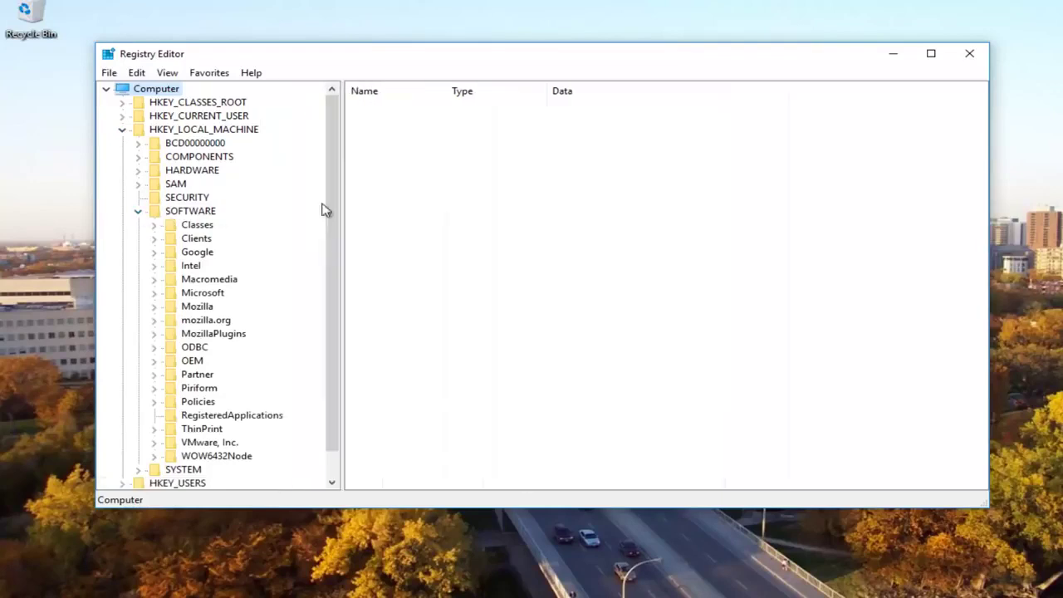
{"action": "left_click", "coordinate": [198, 294]}
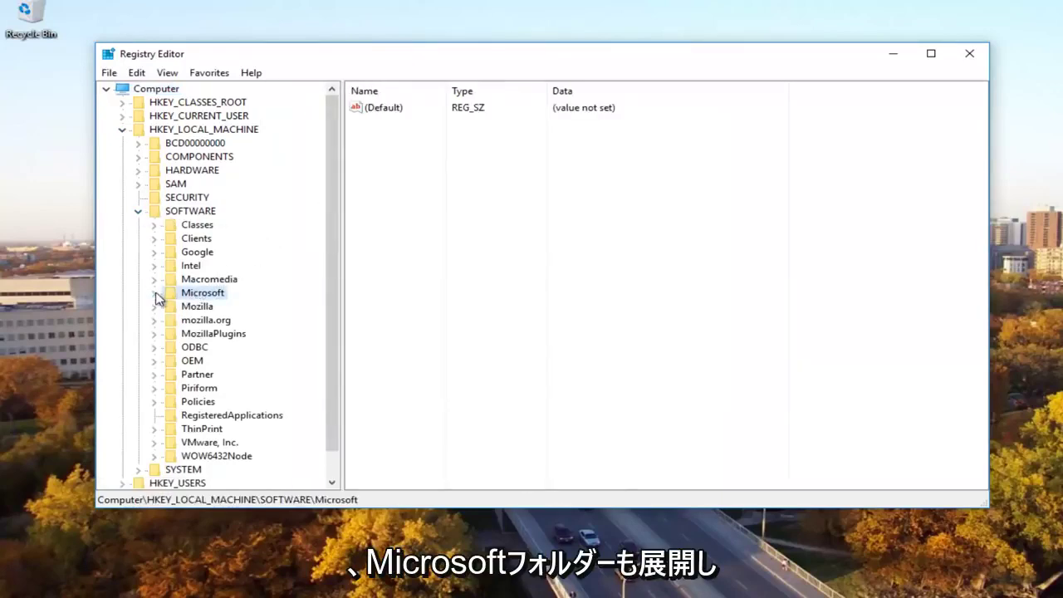
{"action": "left_click", "coordinate": [154, 293]}
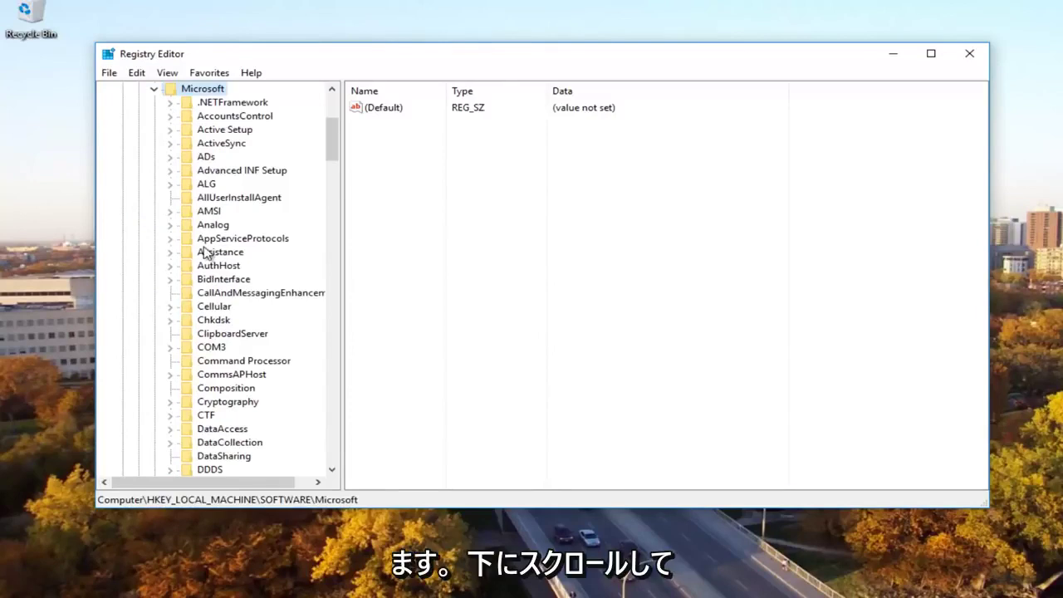
{"action": "mouse_move", "coordinate": [330, 143]}
{"action": "left_mouse_down"}
{"action": "mouse_move", "coordinate": [327, 263]}
{"action": "mouse_move", "coordinate": [329, 251]}
{"action": "left_mouse_up"}
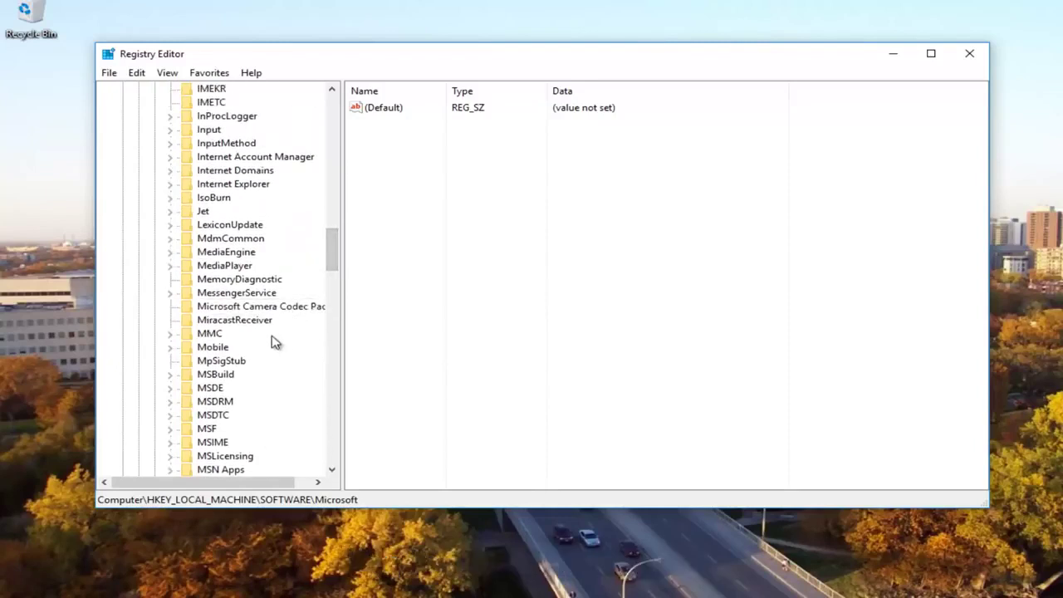
{"action": "scroll", "coordinate": [257, 323], "scroll_direction": "down", "scroll_amount": 3}
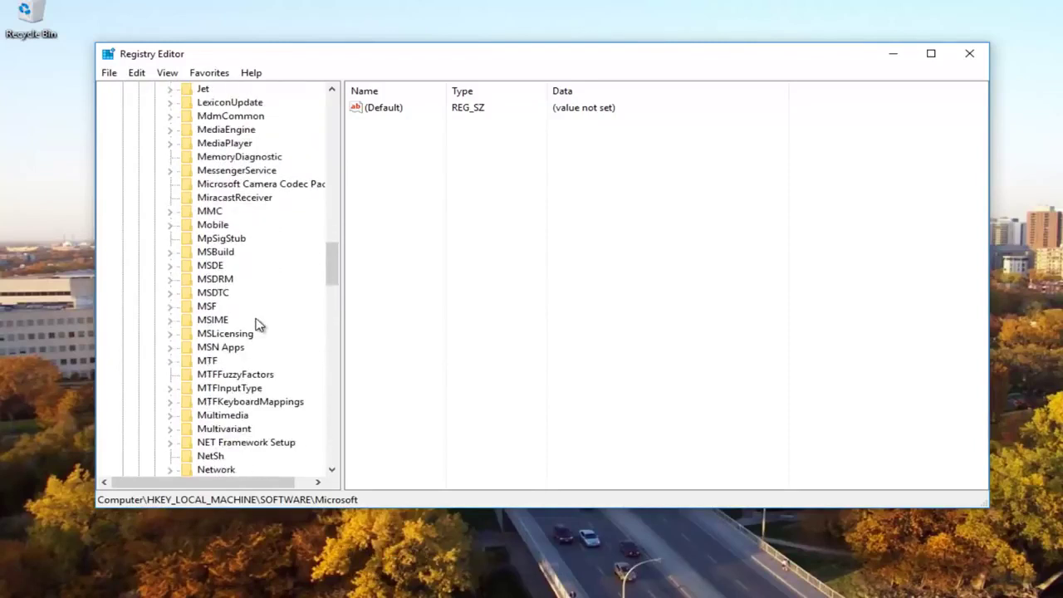
Expand MSLicensing and look over its HardwareID and Store subkeys
{"action": "left_click", "coordinate": [212, 334]}
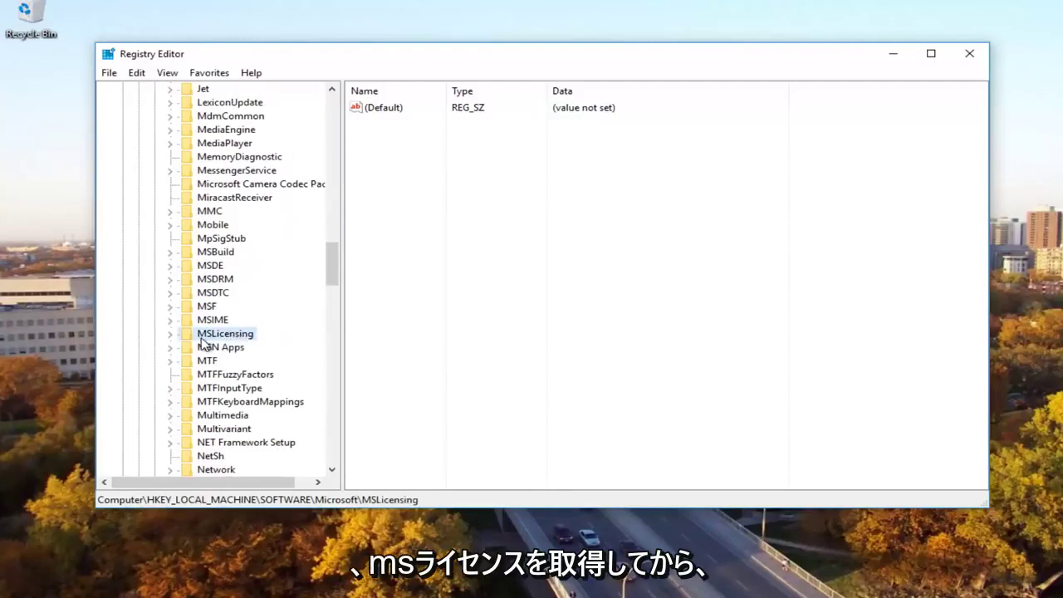
{"action": "left_click", "coordinate": [171, 336]}
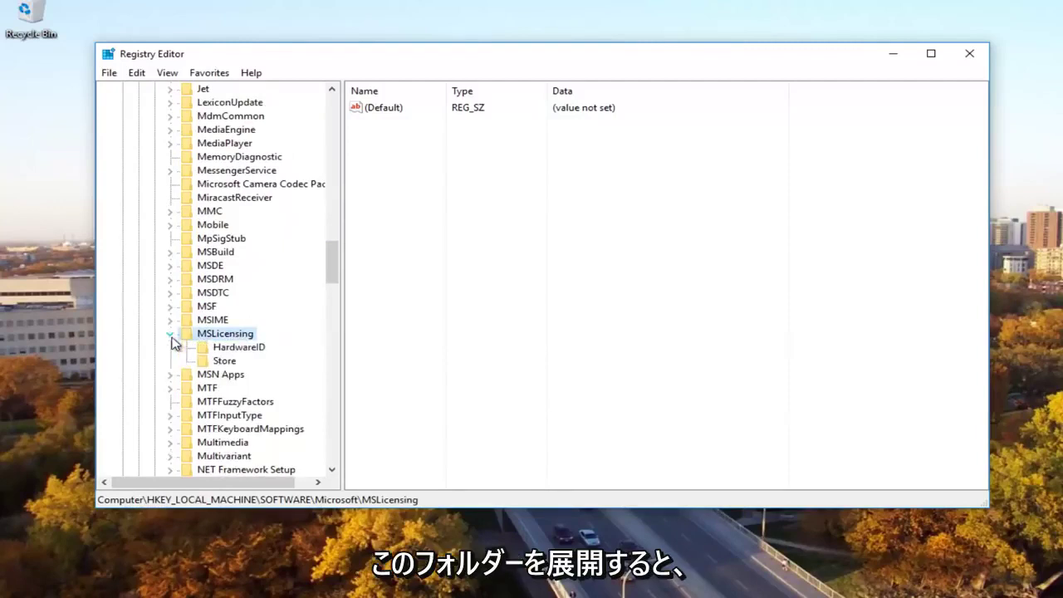
{"action": "left_click", "coordinate": [224, 347]}
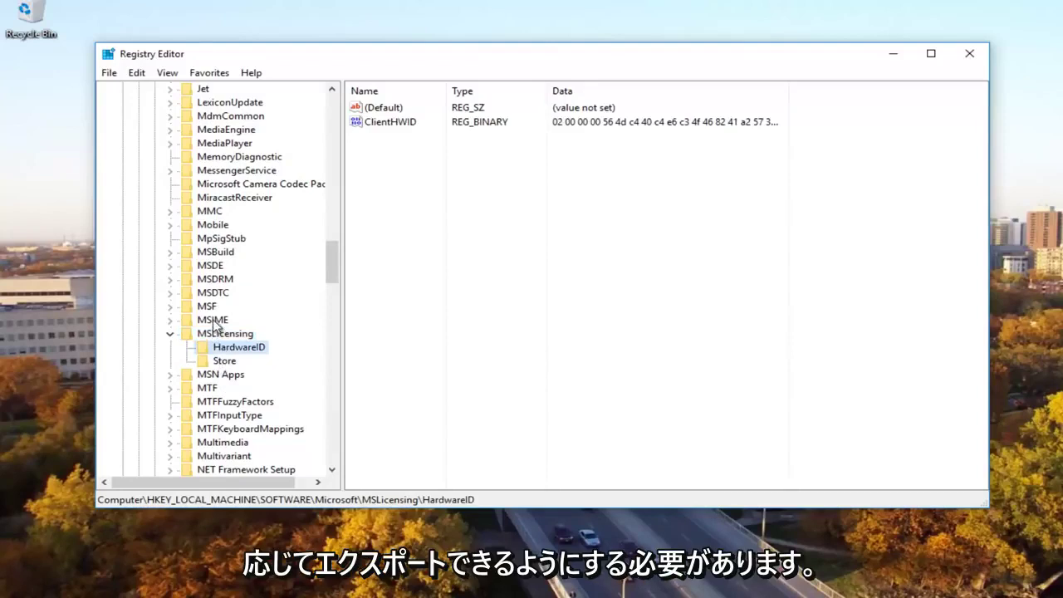
{"action": "left_click", "coordinate": [222, 360]}
{"action": "key", "text": "Left"}
{"action": "key", "text": "Down"}
{"action": "key", "text": "Down"}
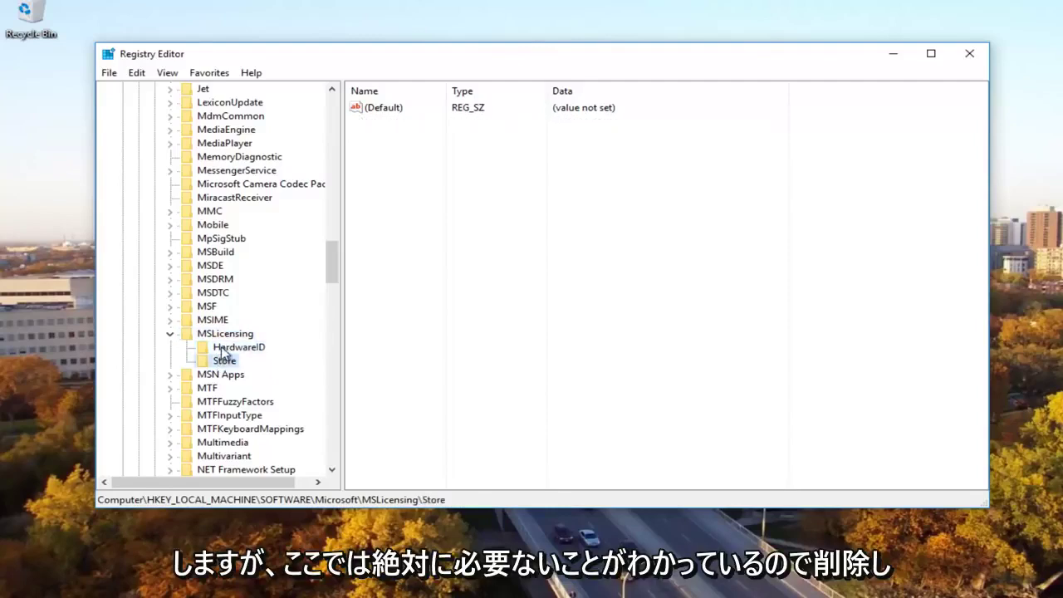
{"action": "key", "text": "Up"}
{"action": "key", "text": "Down"}
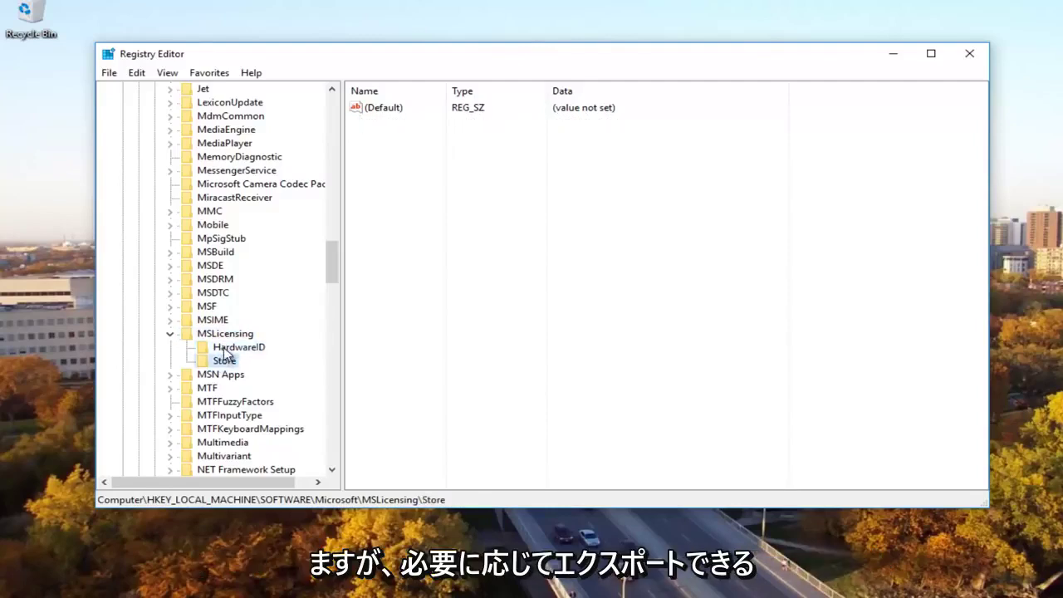
{"action": "key", "text": "Up"}
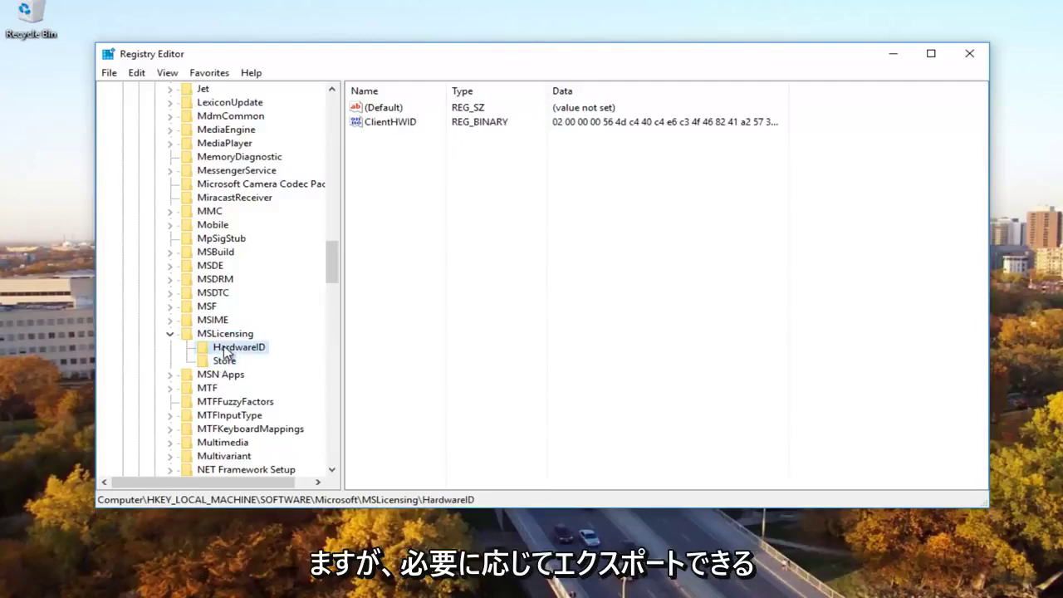
{"action": "right_click", "coordinate": [225, 347]}
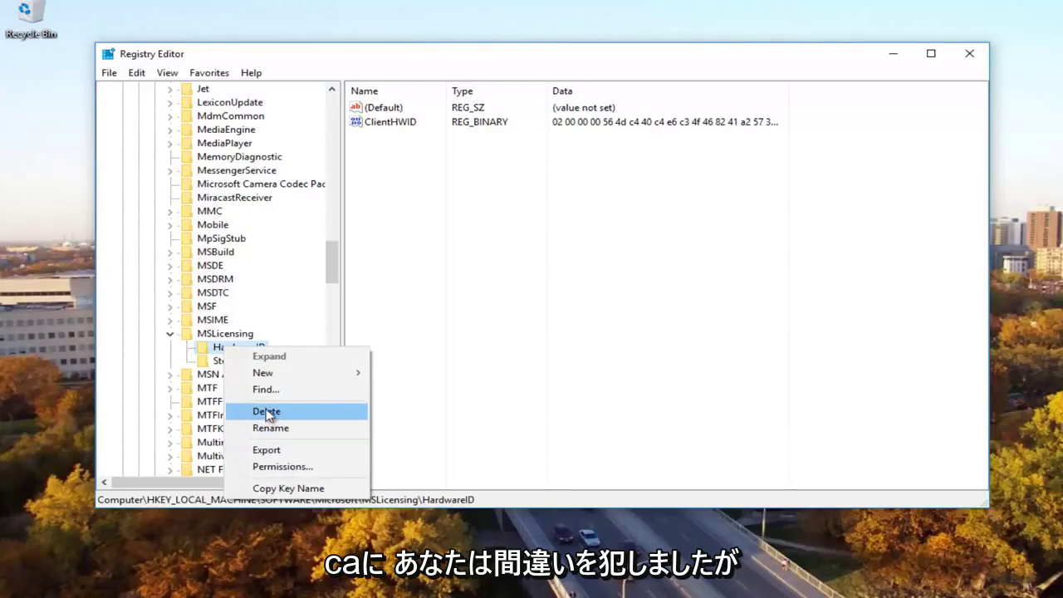
{"action": "left_click", "coordinate": [207, 347]}
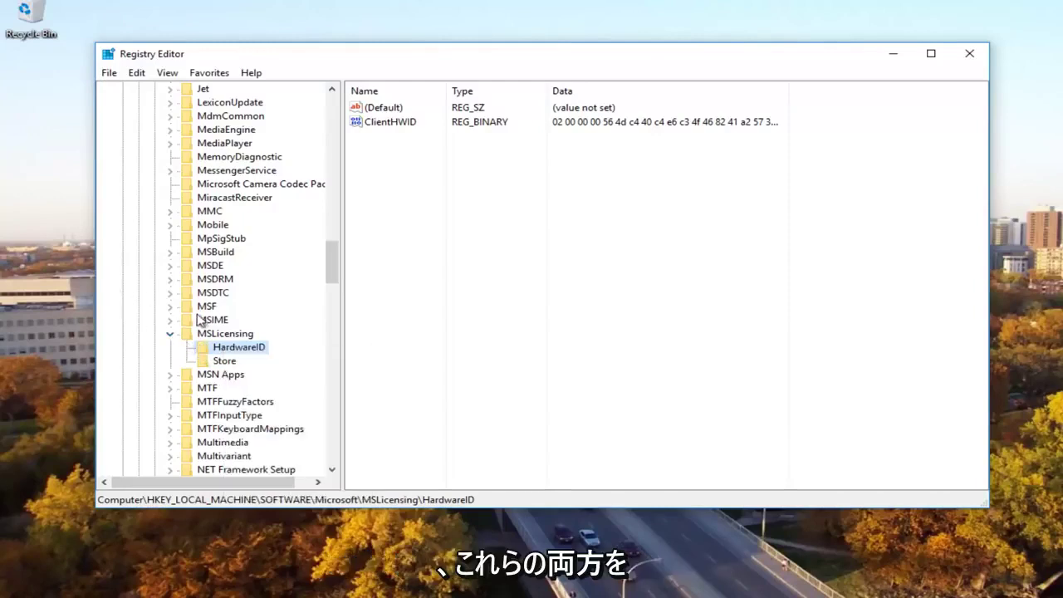
Delete the HardwareID and Store keys, then close Registry Editor
{"action": "key", "text": "Delete"}
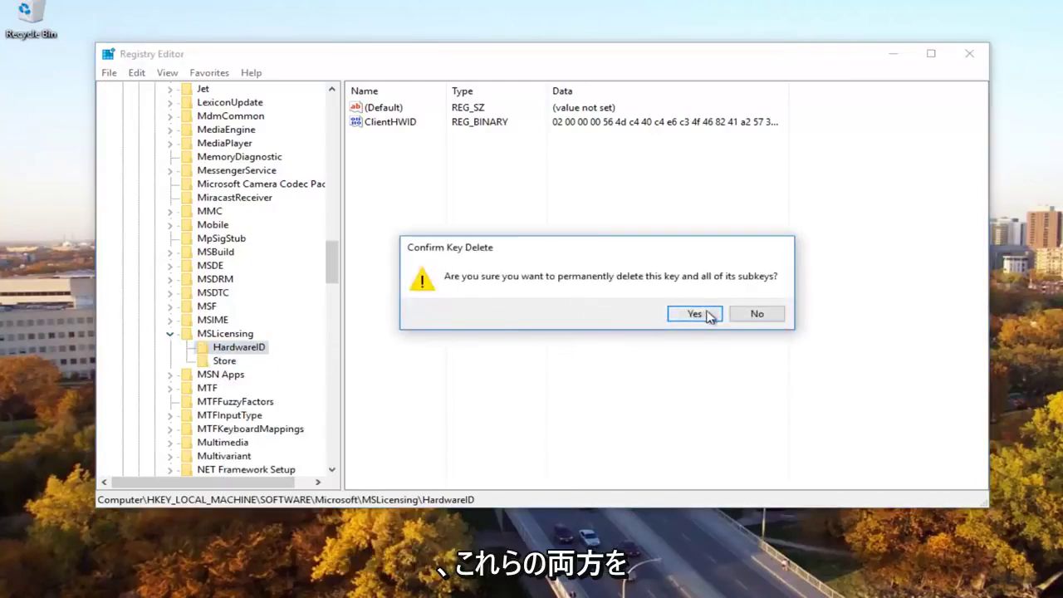
{"action": "left_click", "coordinate": [704, 314]}
{"action": "key", "text": "Delete"}
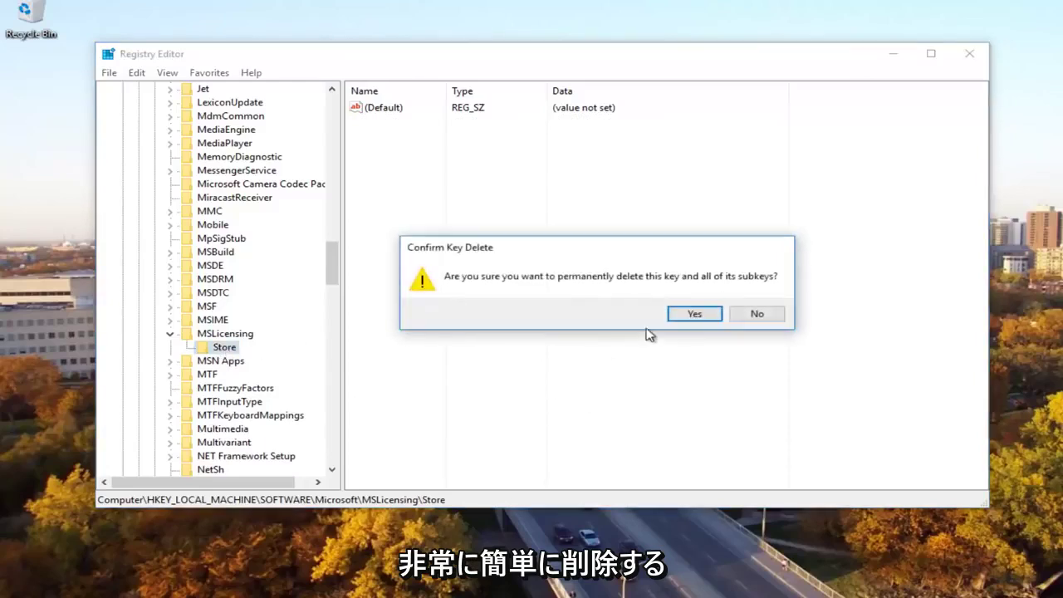
{"action": "left_click", "coordinate": [691, 315]}
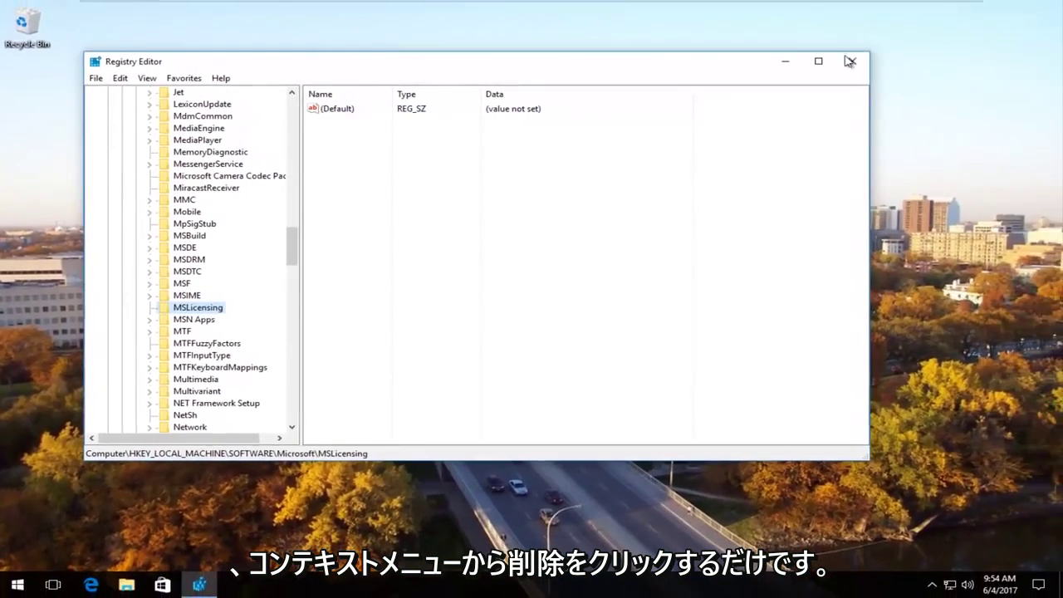
{"action": "left_click", "coordinate": [845, 61]}
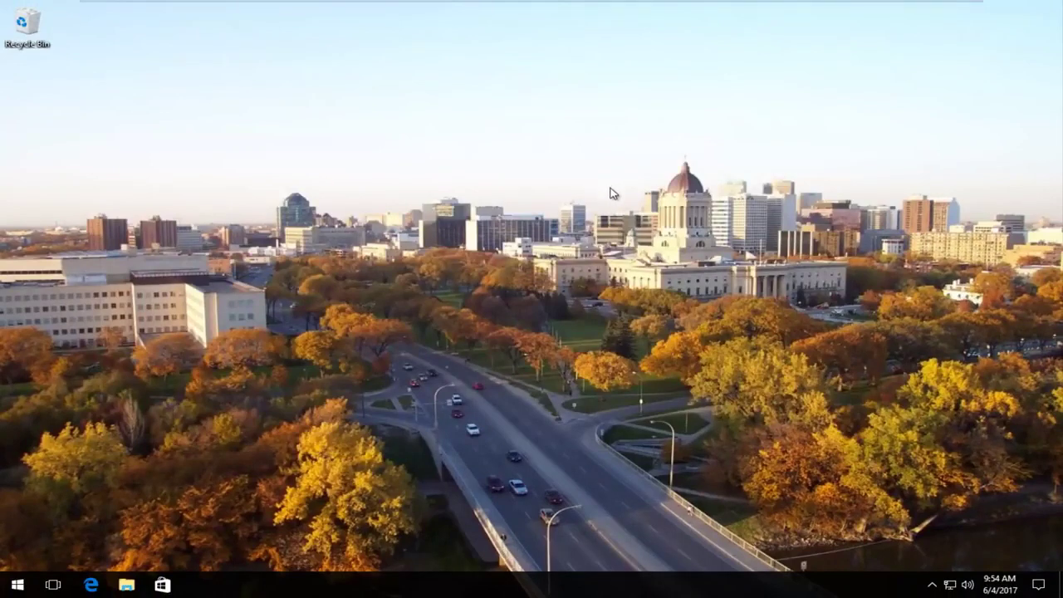
Search for 'network' and reopen Network and Sharing Center
{"action": "key", "text": "super+s"}
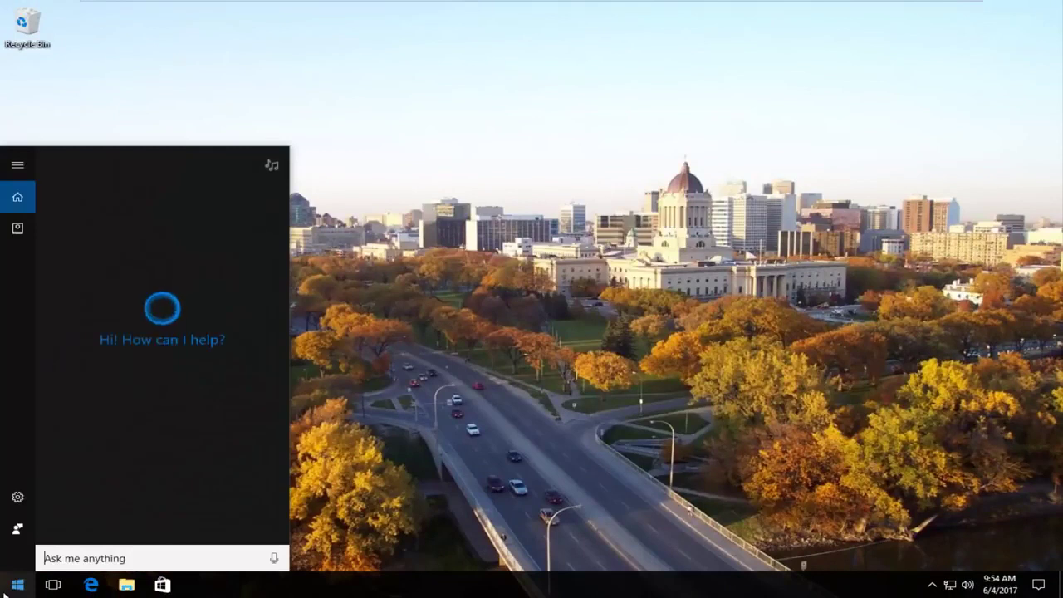
{"action": "type", "text": "nwe"}
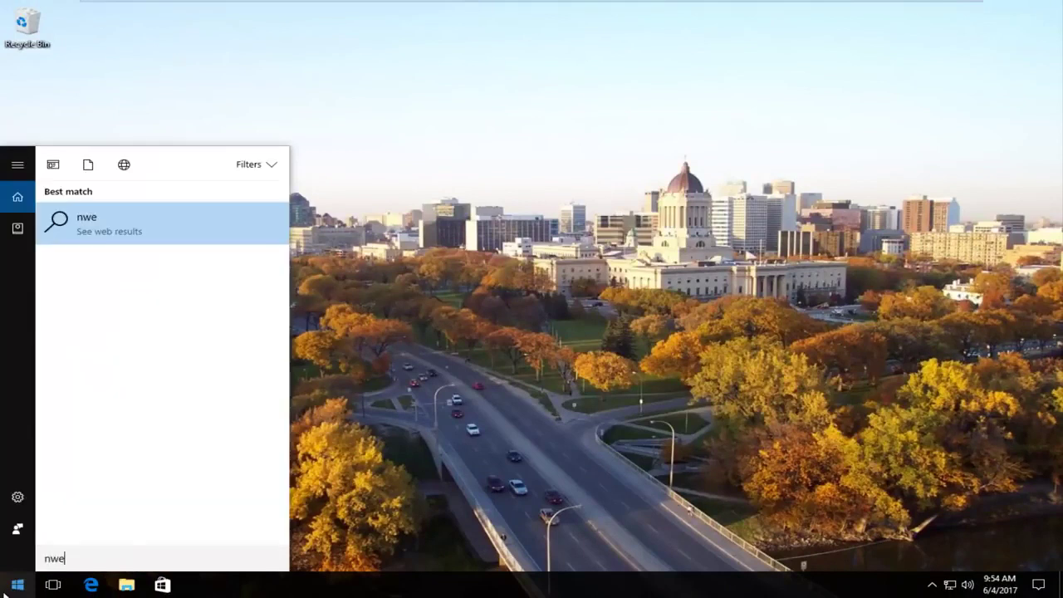
{"action": "key", "text": "BackSpace"}
{"action": "key", "text": "BackSpace"}
{"action": "type", "text": "etwork"}
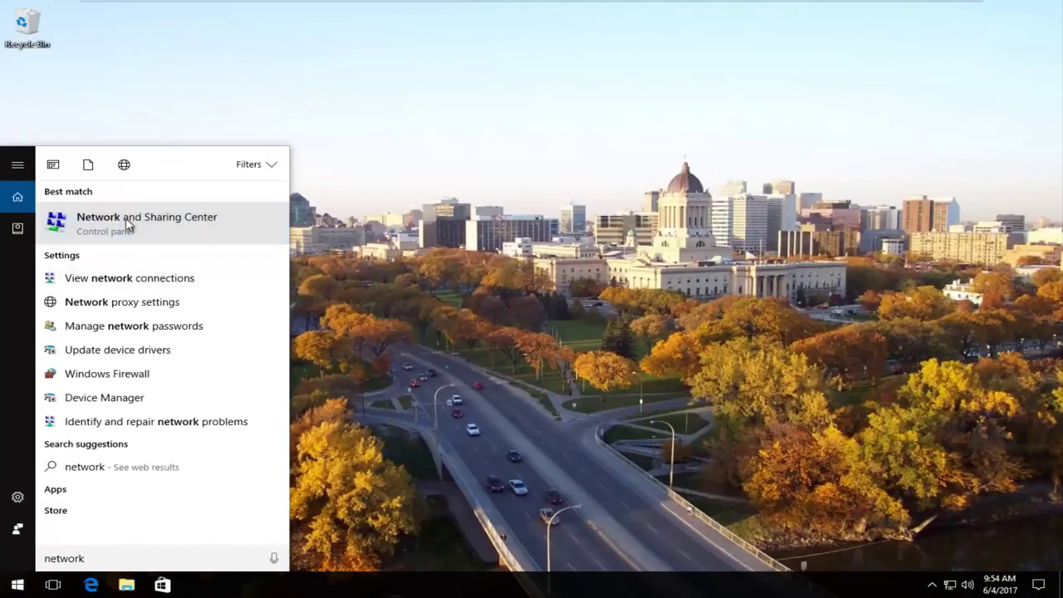
{"action": "left_click", "coordinate": [129, 223]}
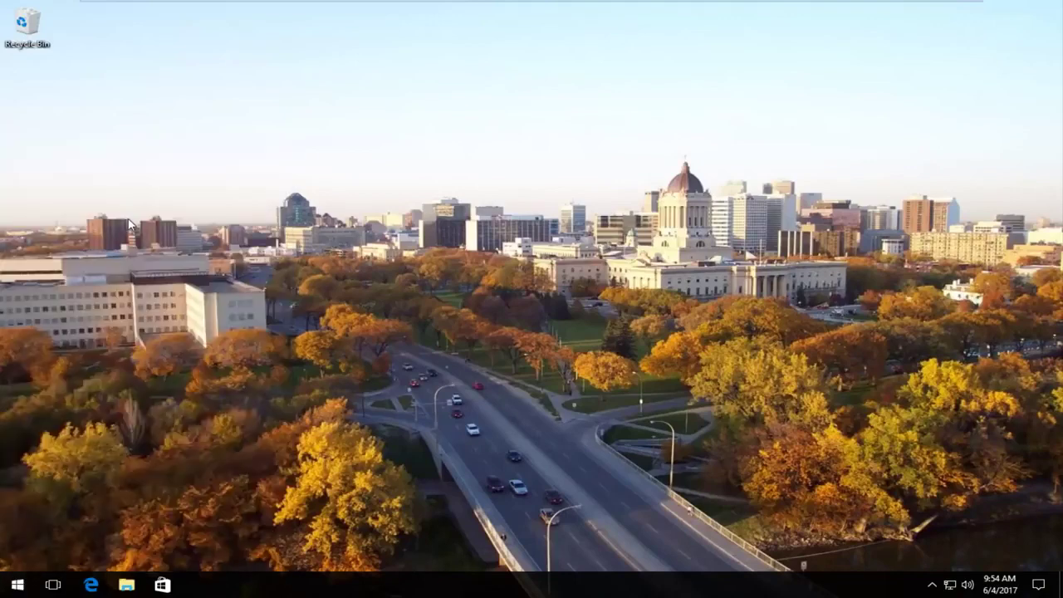